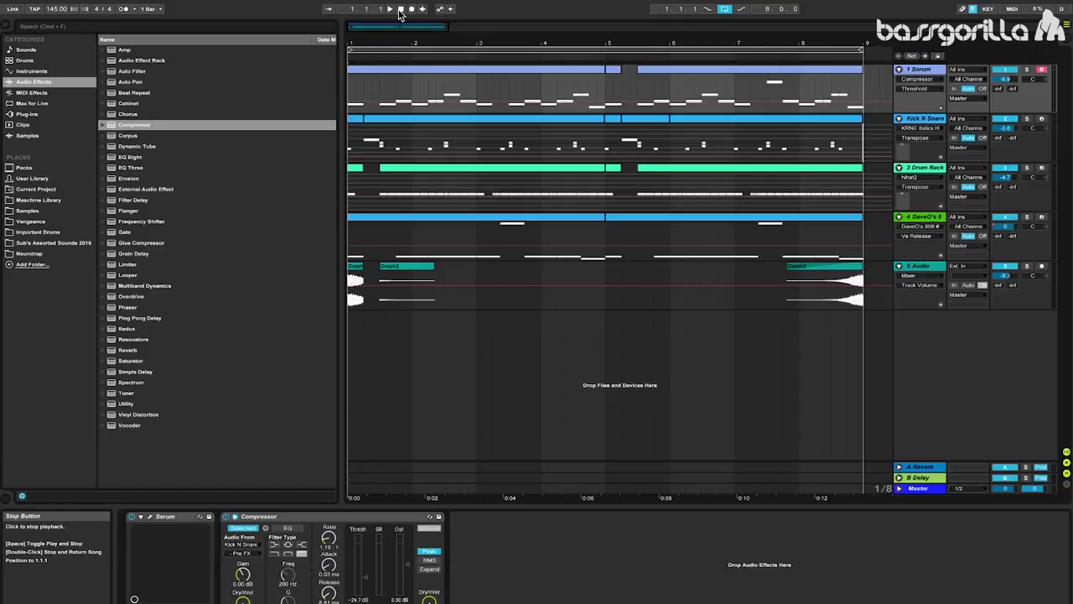
# - Start arrangement playback and solo track 1, Serum, so only it is heard
pyautogui.press('space')
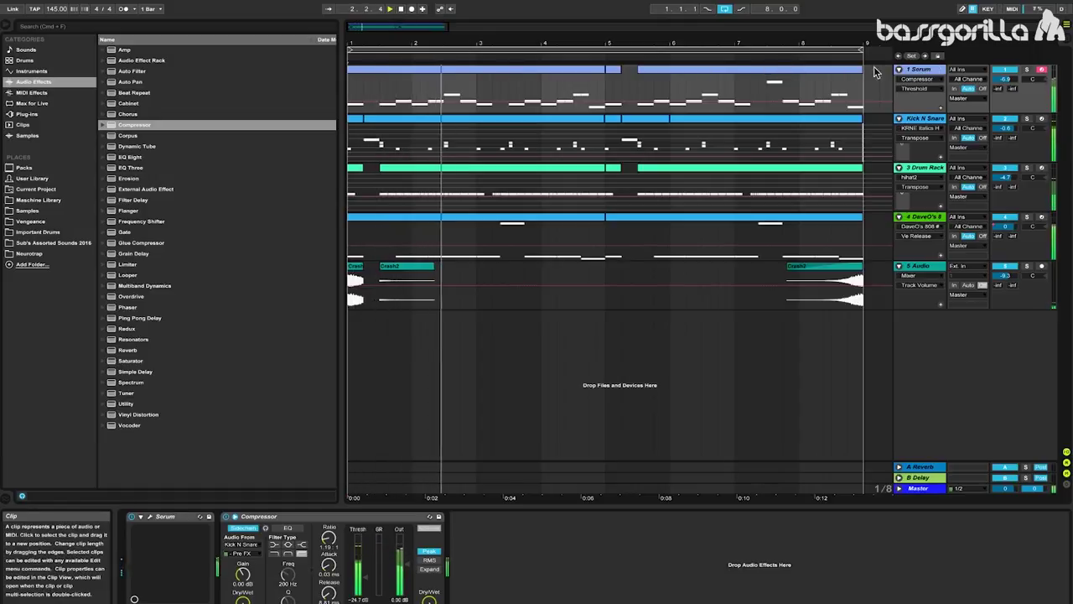
pyautogui.click(1027, 70)
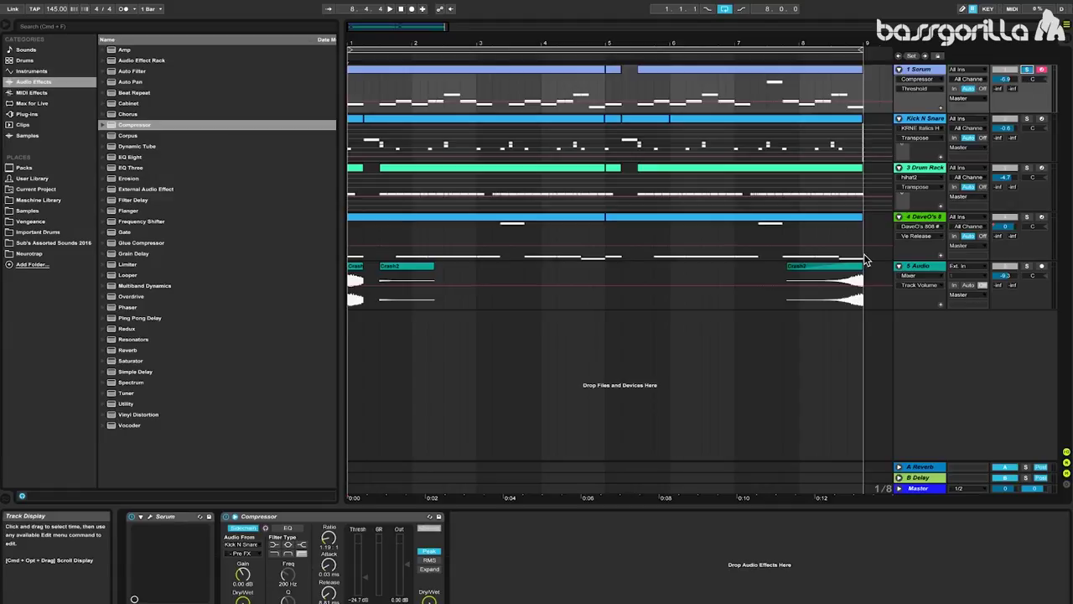
# - Delete the Compressor from the Serum track and reset Serum to its init preset
pyautogui.click(382, 515)
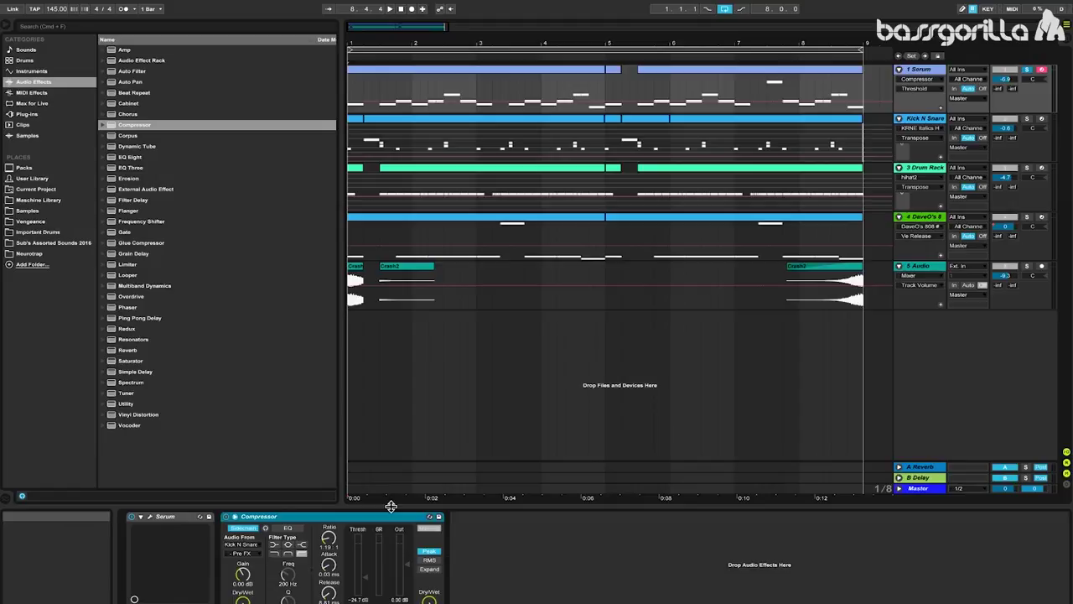
pyautogui.press('Delete')
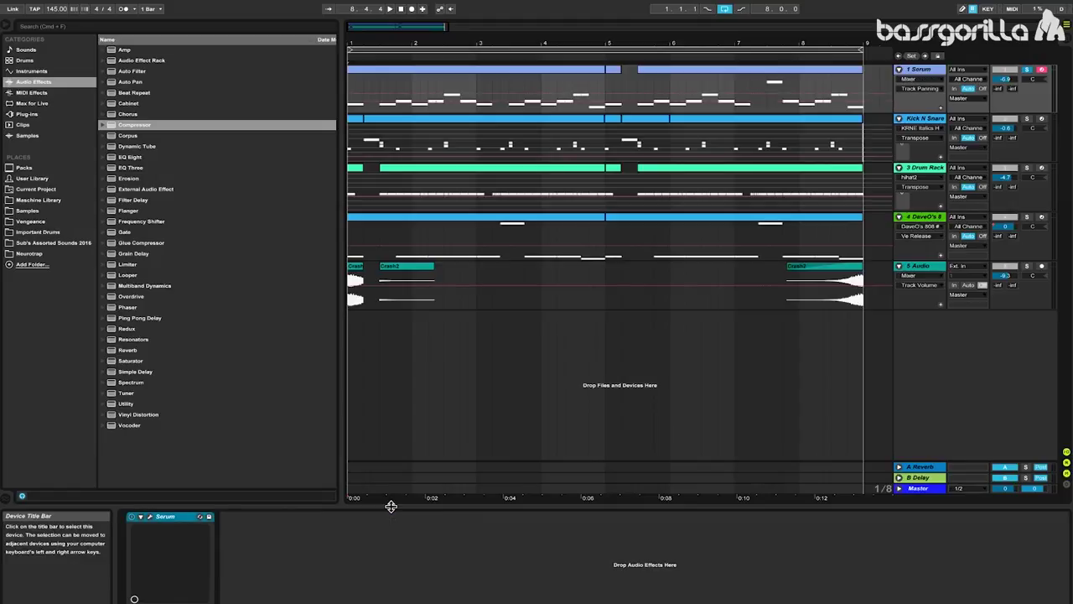
pyautogui.click(151, 518)
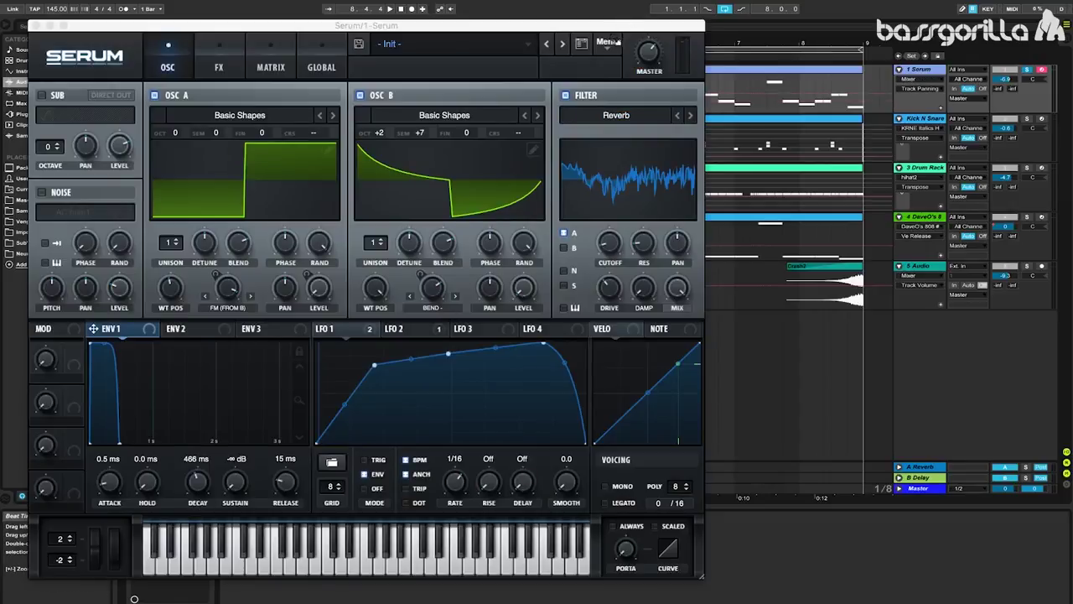
pyautogui.click(616, 42)
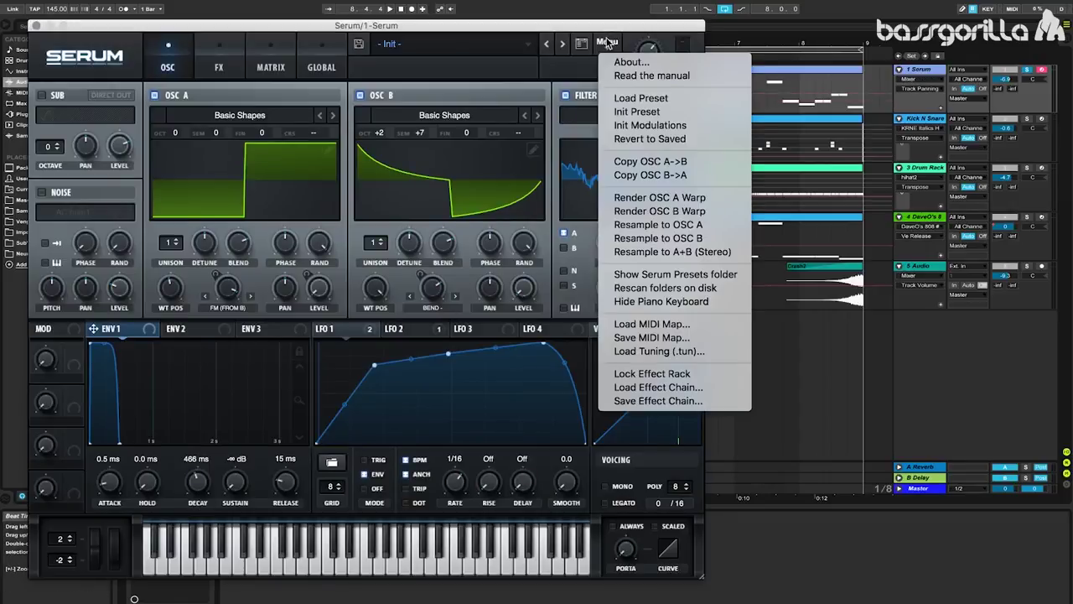
pyautogui.click(635, 112)
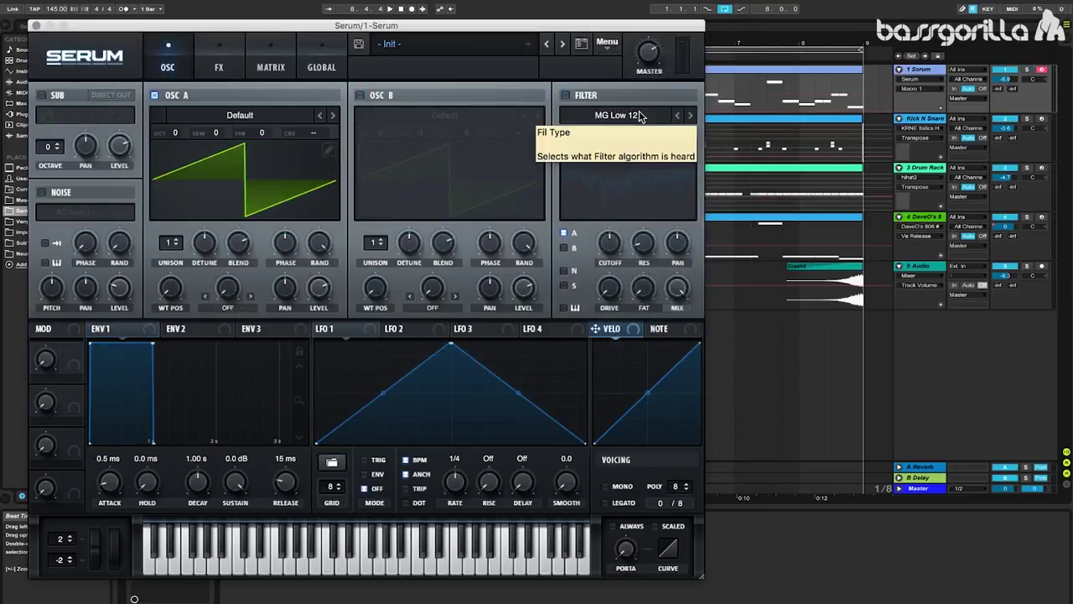
# - Load Analog > Basic Shapes into oscillator A and set its wavetable position to the square
pyautogui.click(236, 115)
pyautogui.moveTo(202, 172)
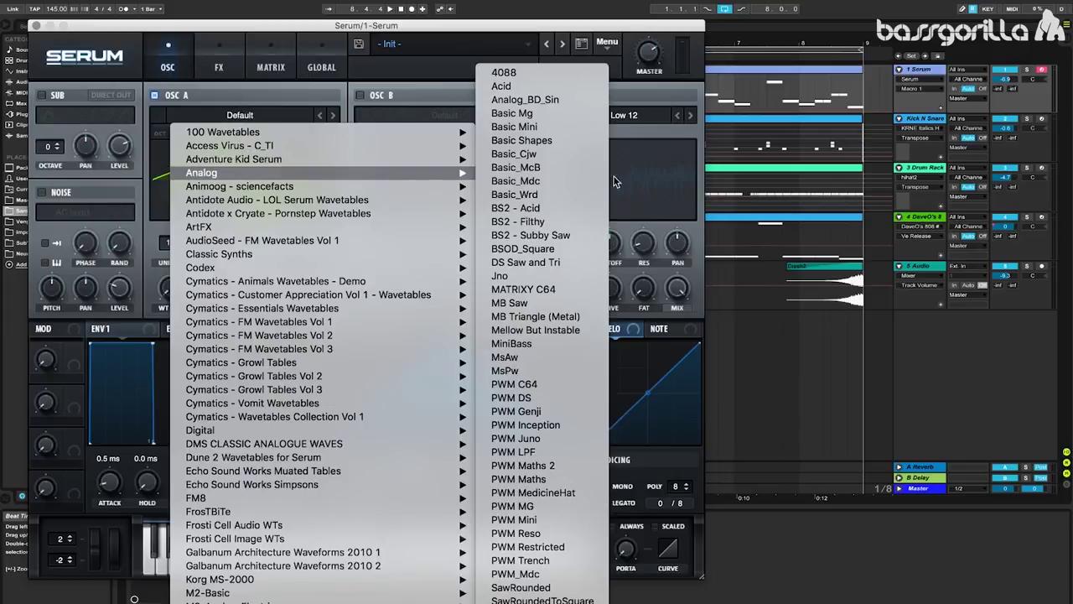
pyautogui.click(522, 140)
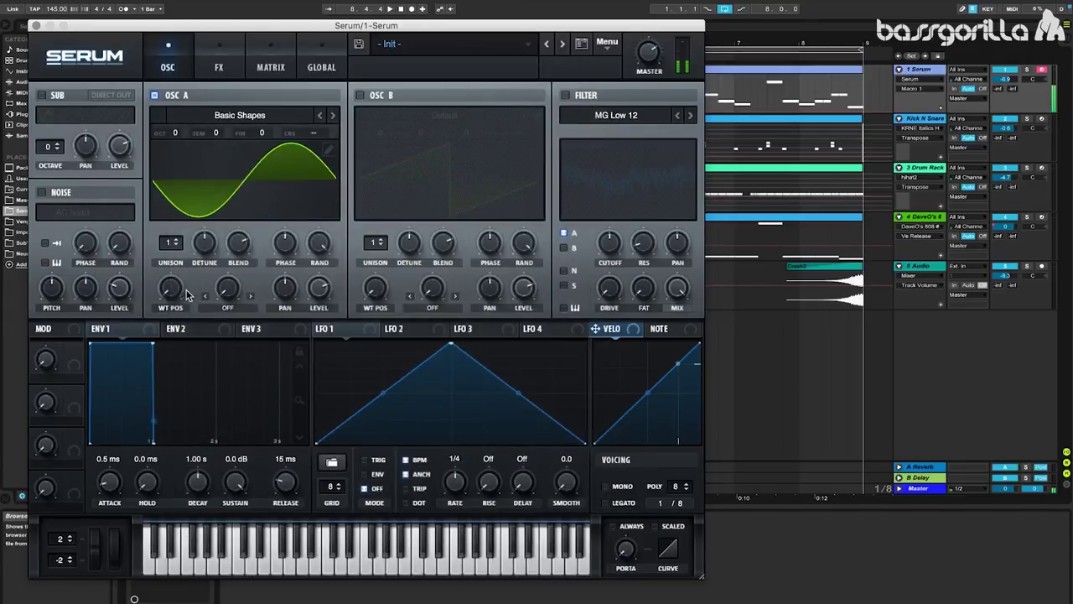
pyautogui.moveTo(187, 294); pyautogui.dragTo(188, 219)
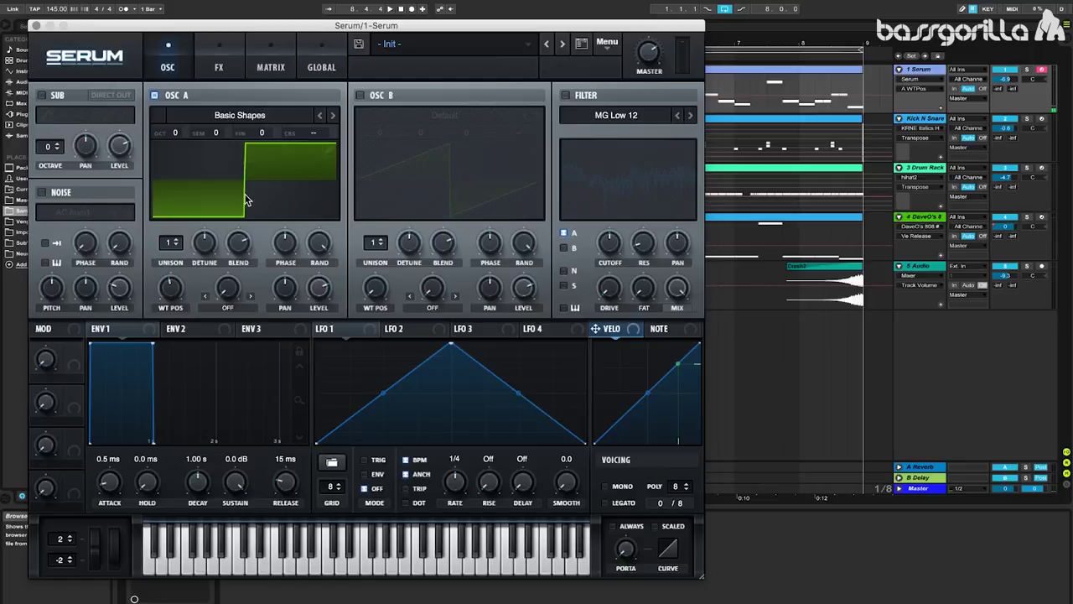
# - Enable oscillator B with Basic Shapes at wavetable position 4 for a saw wave
pyautogui.click(360, 95)
pyautogui.click(409, 120)
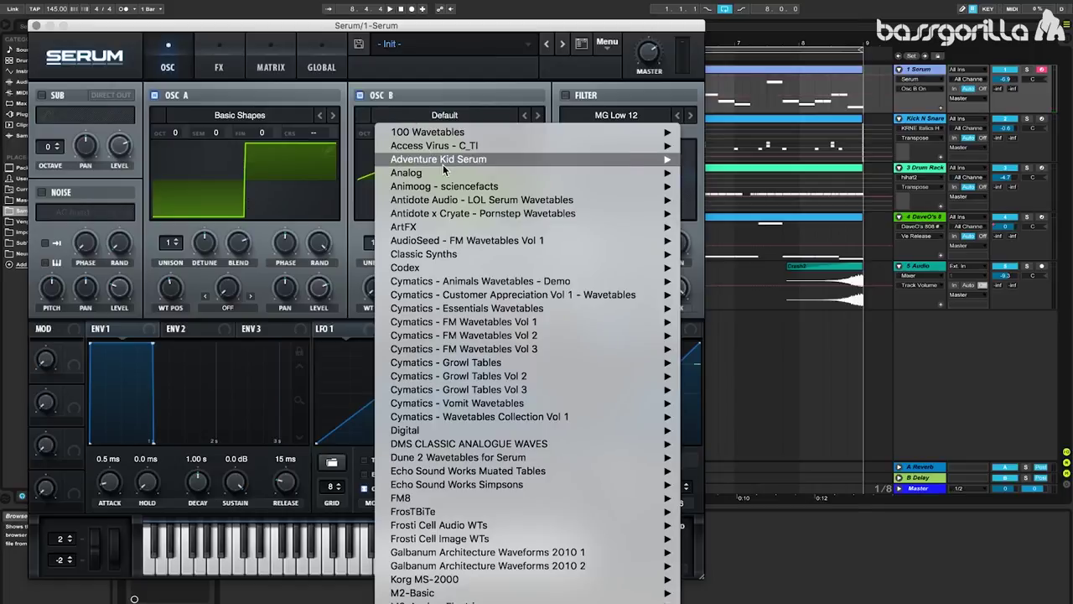
pyautogui.moveTo(443, 170)
pyautogui.click(721, 139)
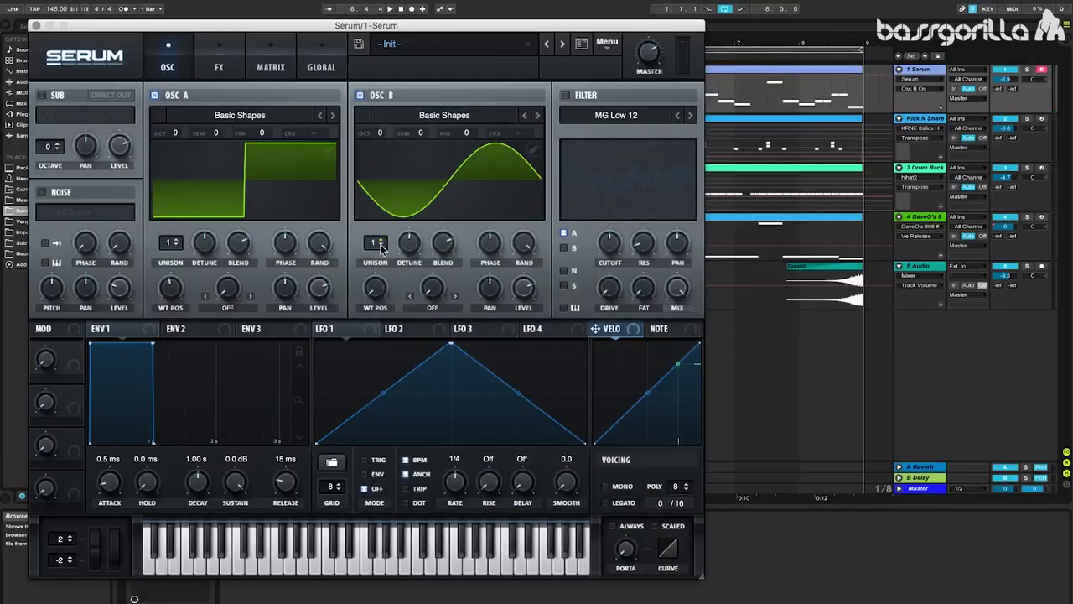
pyautogui.moveTo(374, 287); pyautogui.dragTo(413, 152)
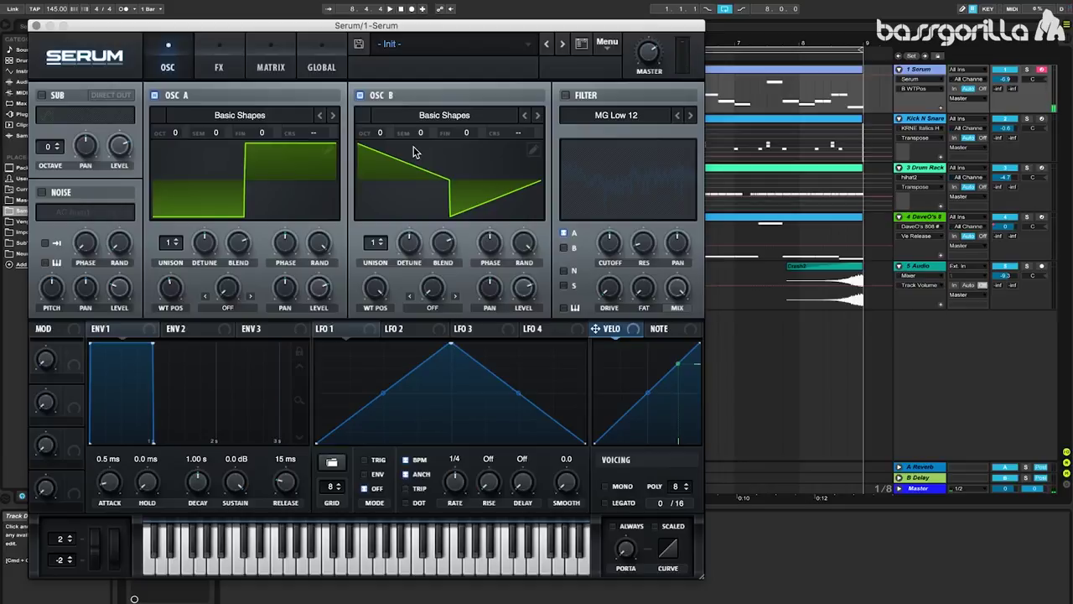
# - Check oscillator B's volume and toggle it off and on to compare the sound
pyautogui.click(527, 288)
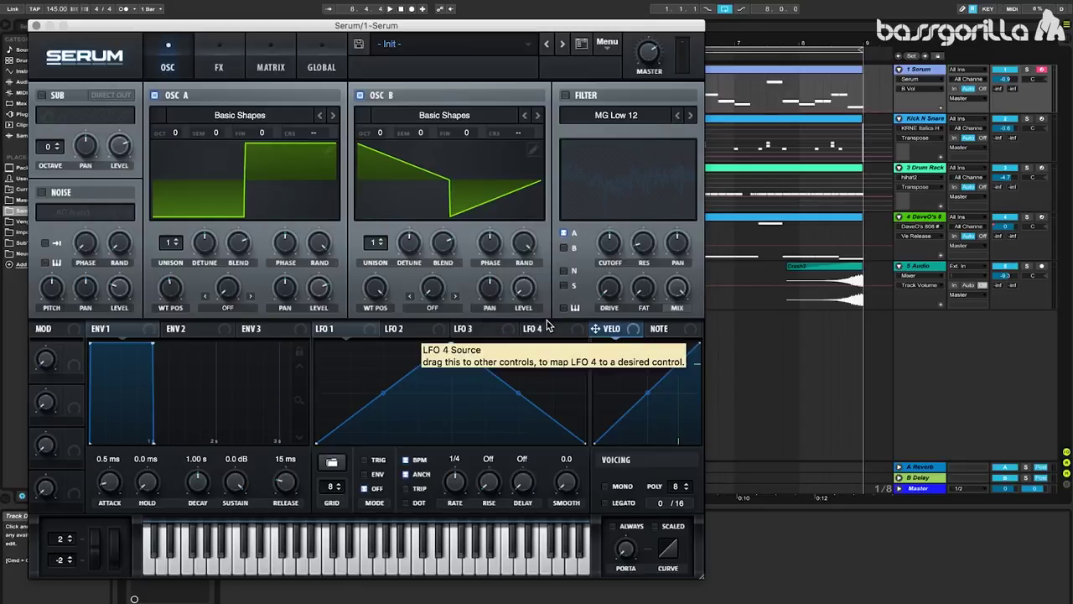
pyautogui.click(372, 97)
pyautogui.click(374, 98)
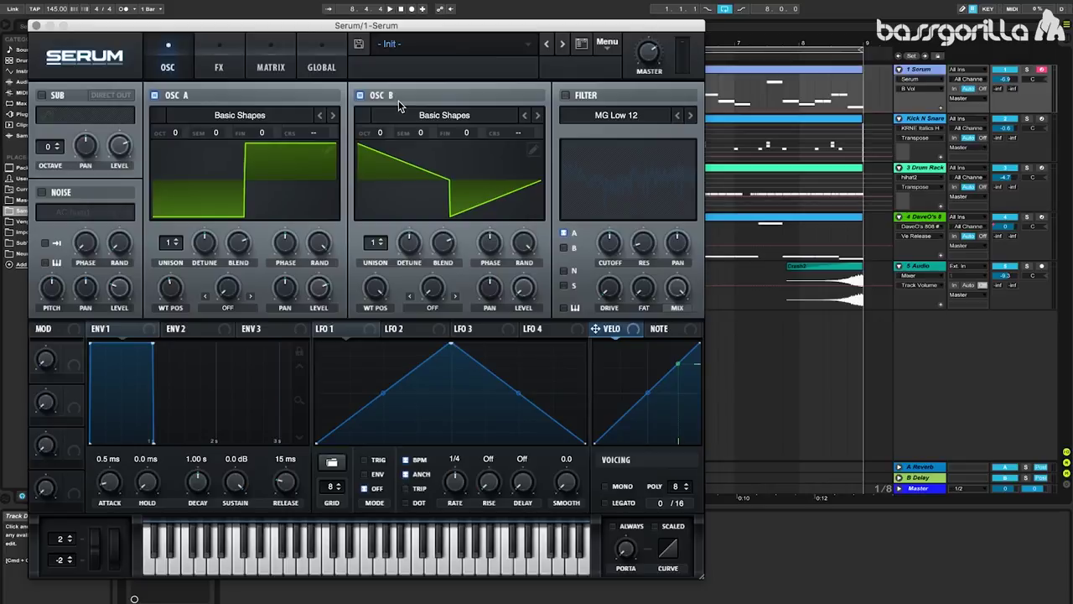
# - Set oscillator A's warp mode to FM (from B) and raise the amount to about 92%
pyautogui.click(235, 307)
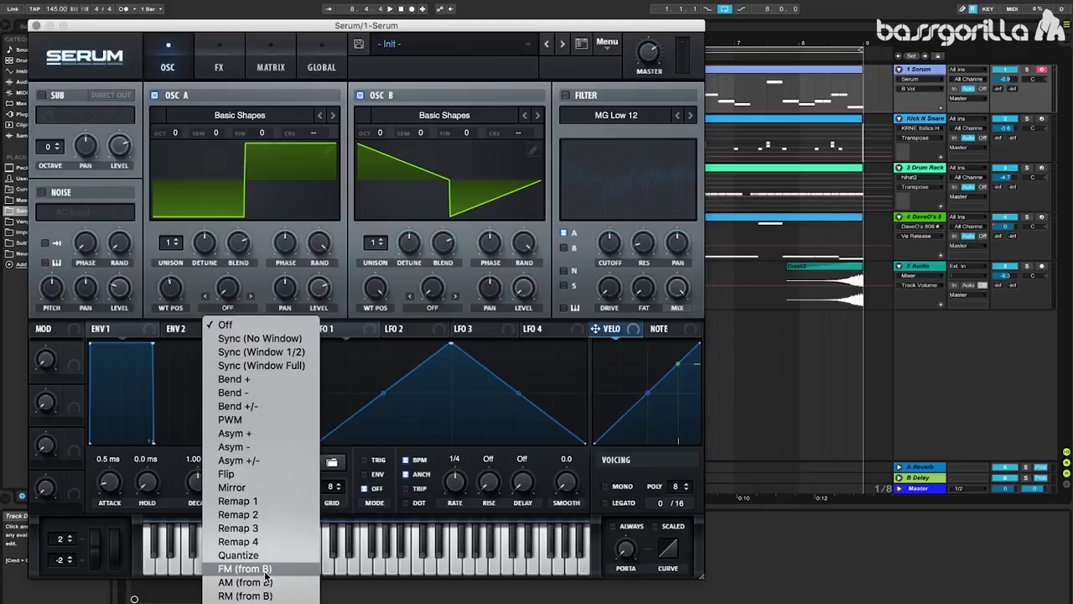
pyautogui.press('Escape')
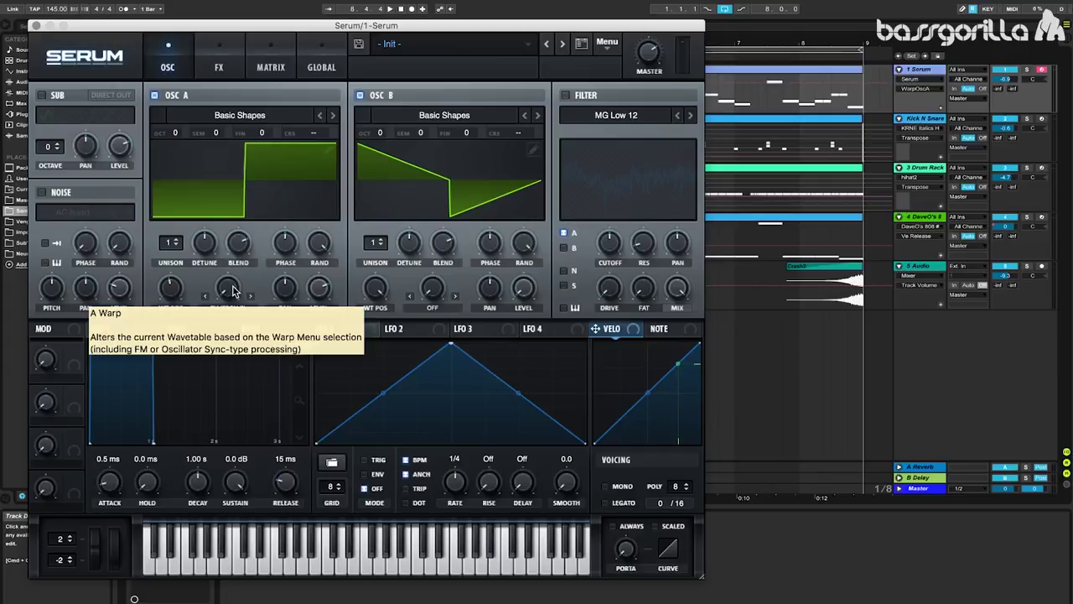
pyautogui.moveTo(233, 290); pyautogui.dragTo(255, 159)
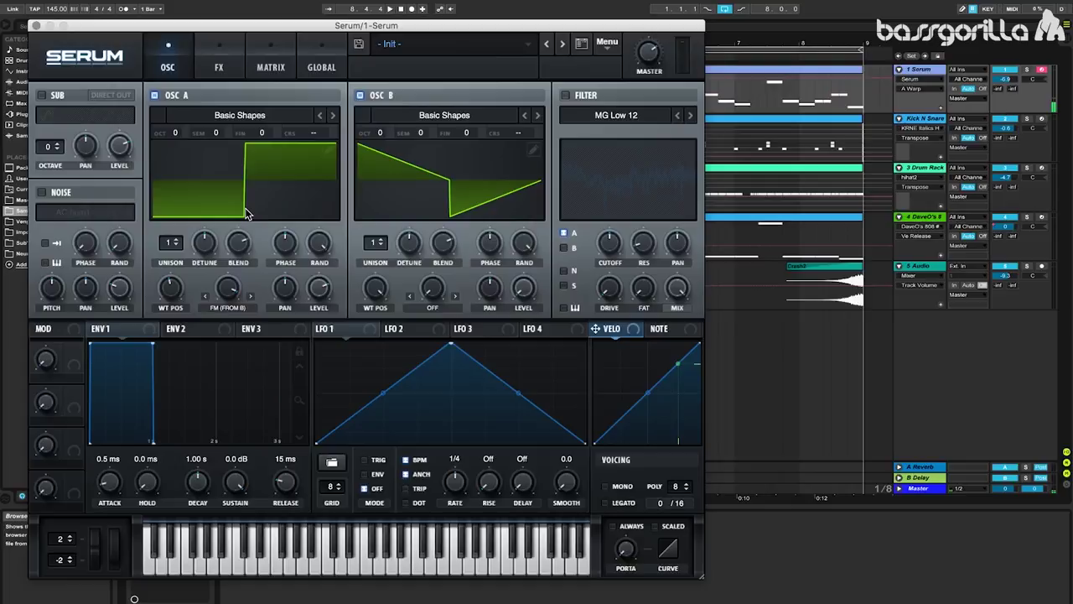
# - Route LFO 1 to oscillator A's FM amount with a reduced modulation depth
pyautogui.moveTo(233, 289)
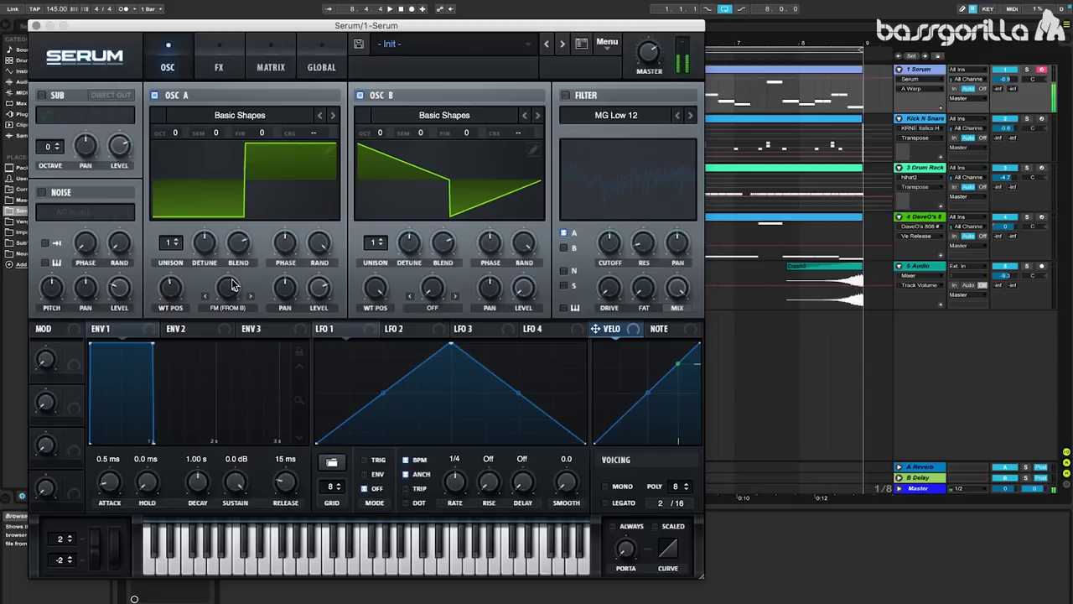
pyautogui.moveTo(319, 328); pyautogui.dragTo(231, 292)
pyautogui.moveTo(218, 275)
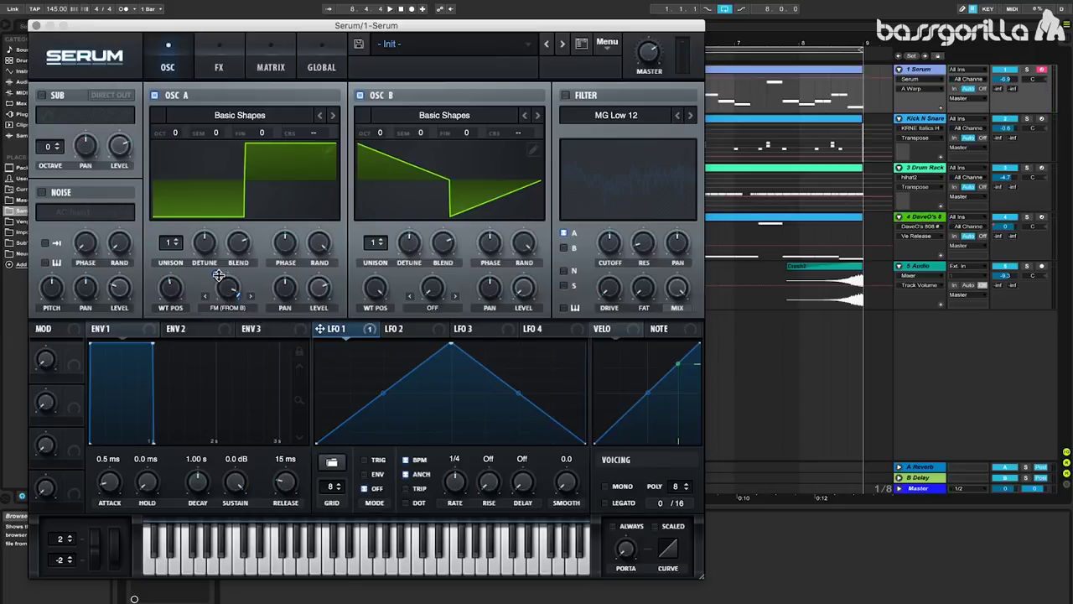
pyautogui.moveTo(218, 275); pyautogui.dragTo(221, 281)
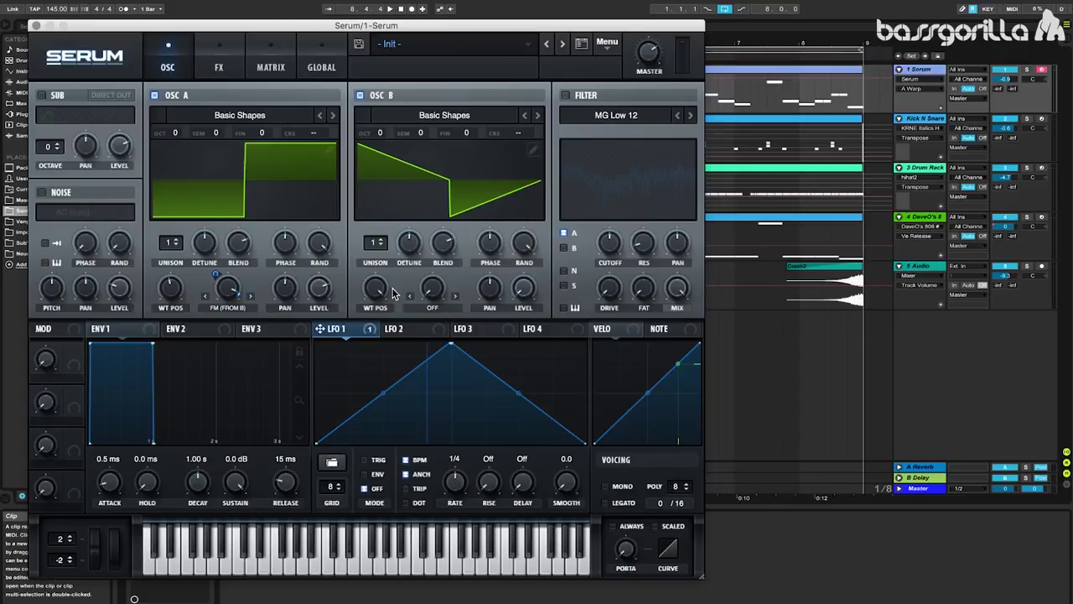
# - Raise oscillator B's octave to +2 and its semitones to +7
pyautogui.click(382, 134)
pyautogui.moveTo(382, 135); pyautogui.dragTo(387, 102)
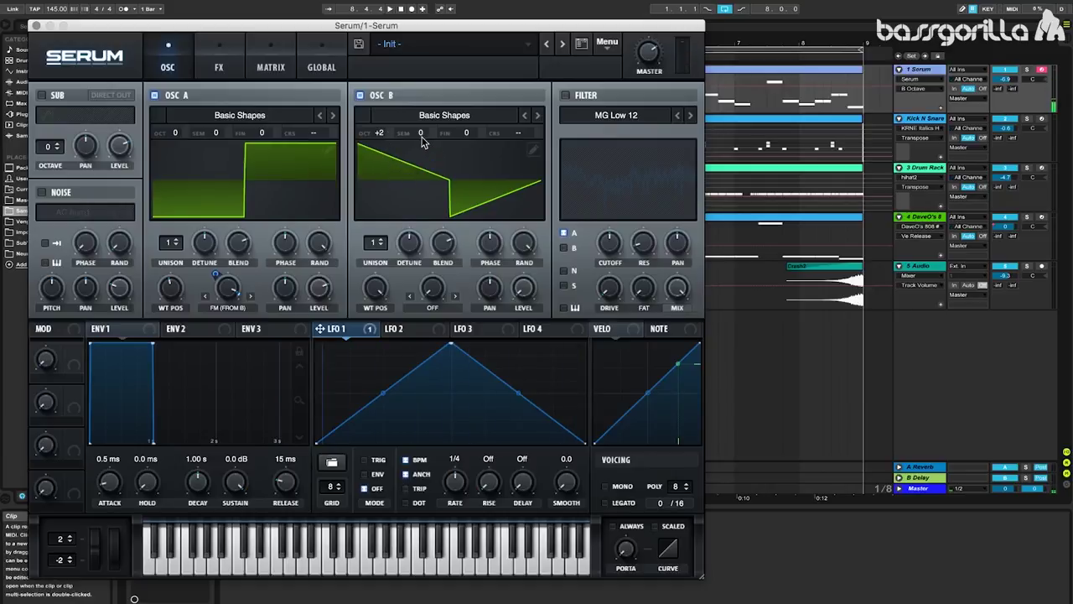
pyautogui.moveTo(422, 136); pyautogui.dragTo(426, 83)
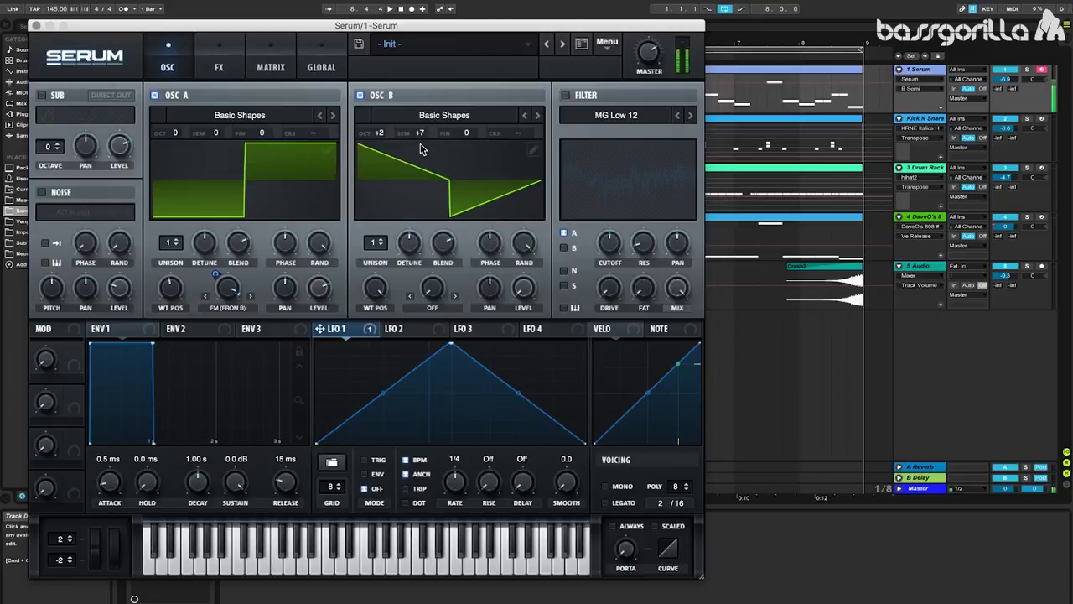
# - Set oscillator B's warp mode to Bend - and bend it to about -70%
pyautogui.click(433, 308)
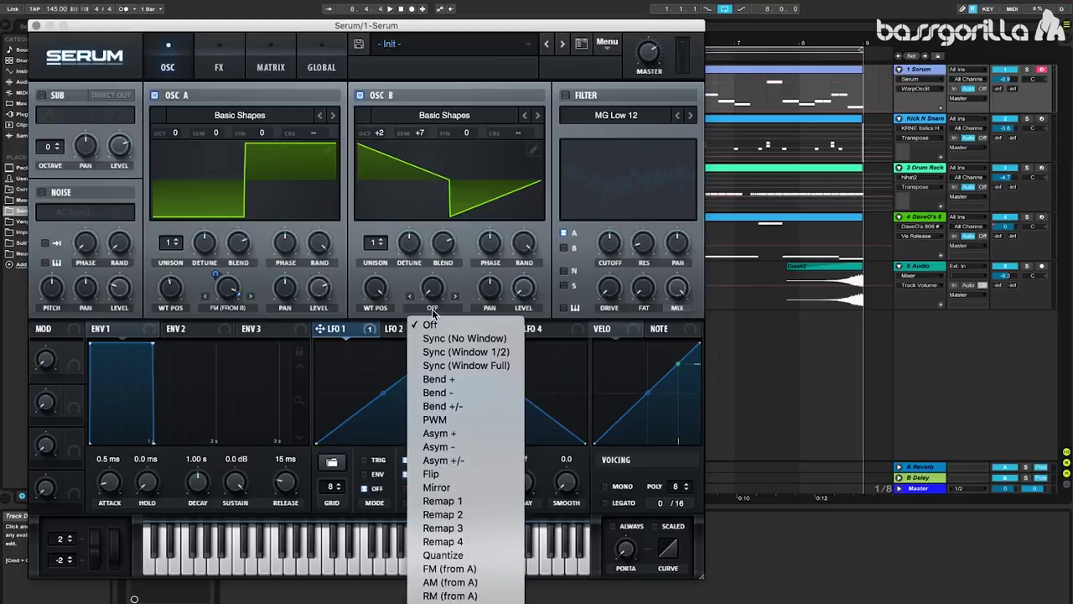
pyautogui.click(456, 392)
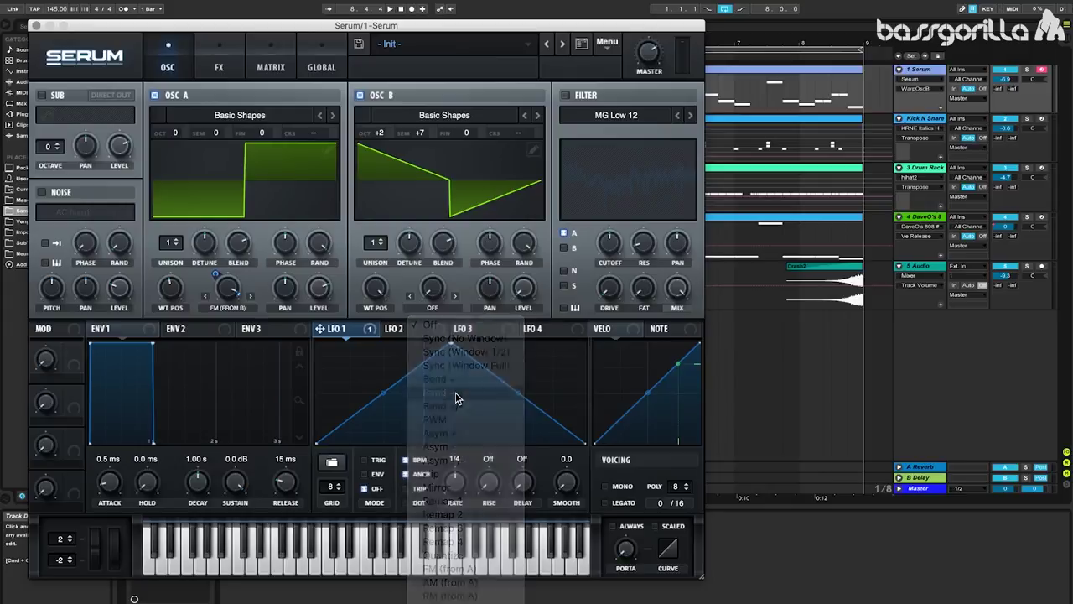
pyautogui.click(434, 291)
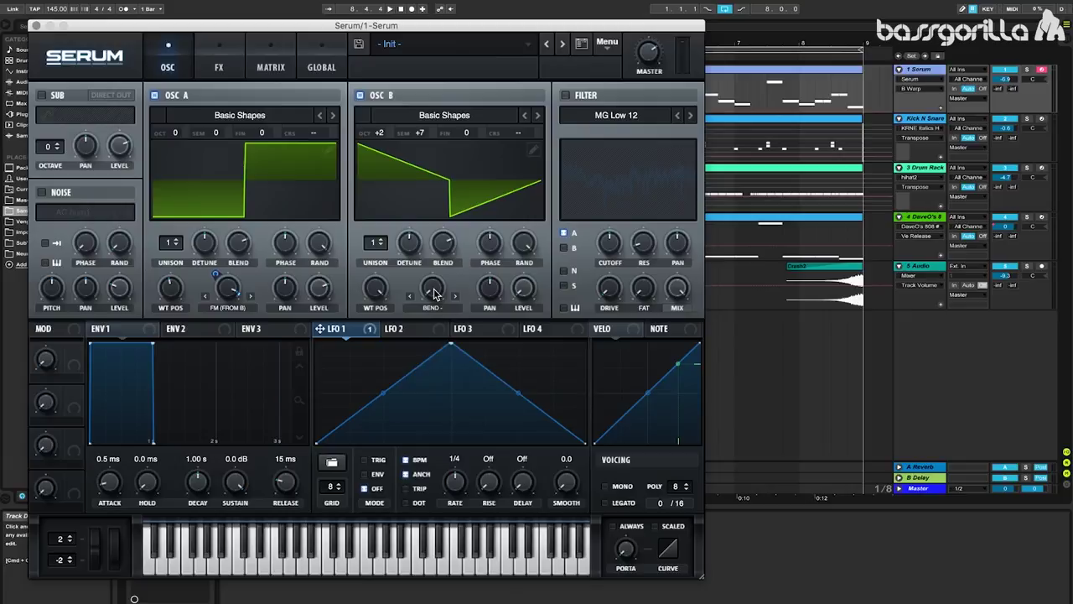
pyautogui.moveTo(434, 292); pyautogui.dragTo(449, 183)
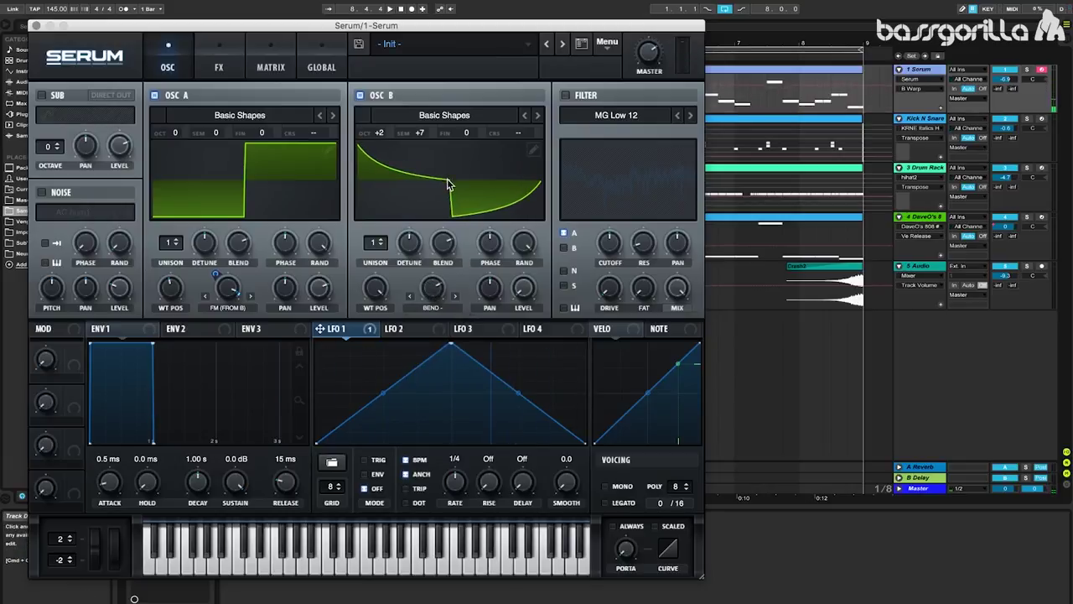
pyautogui.moveTo(425, 292); pyautogui.dragTo(428, 288)
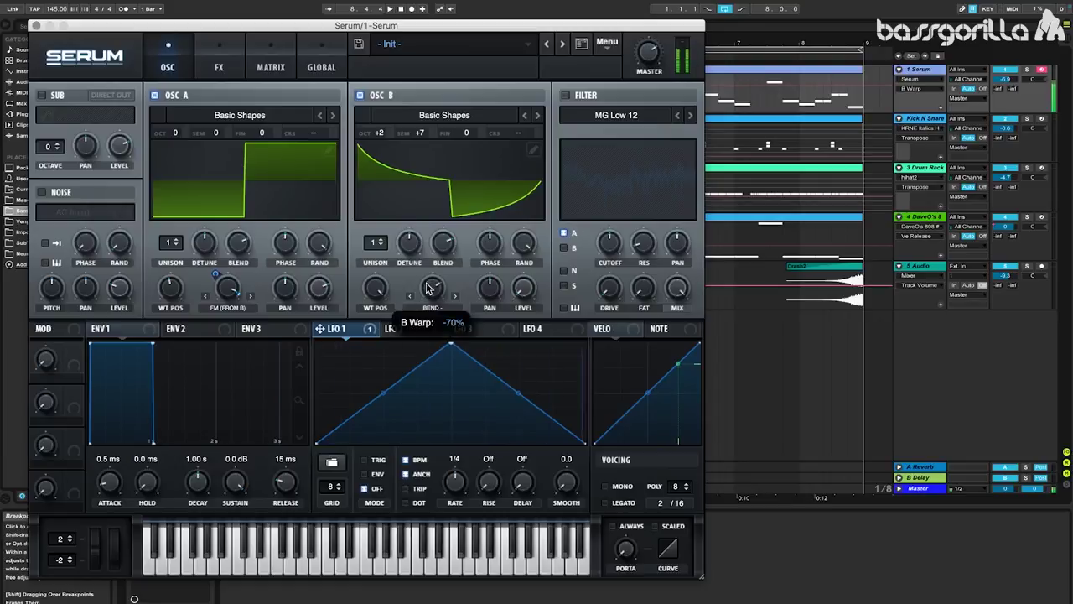
# - Route LFO 2 to oscillator B's Bend warp with a modulation depth of 15
pyautogui.click(391, 335)
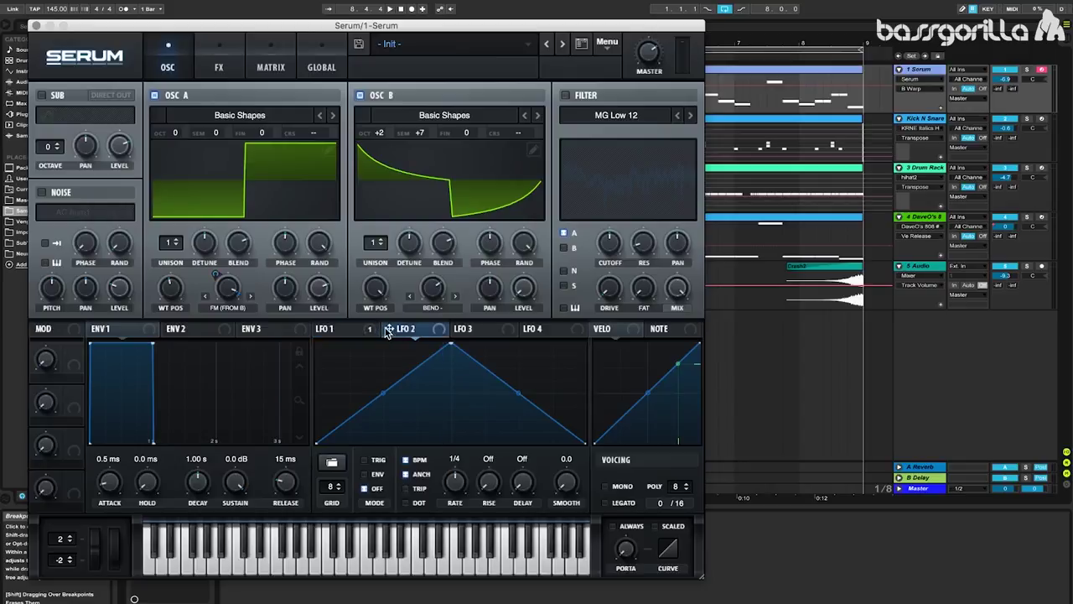
pyautogui.moveTo(391, 333); pyautogui.dragTo(428, 278)
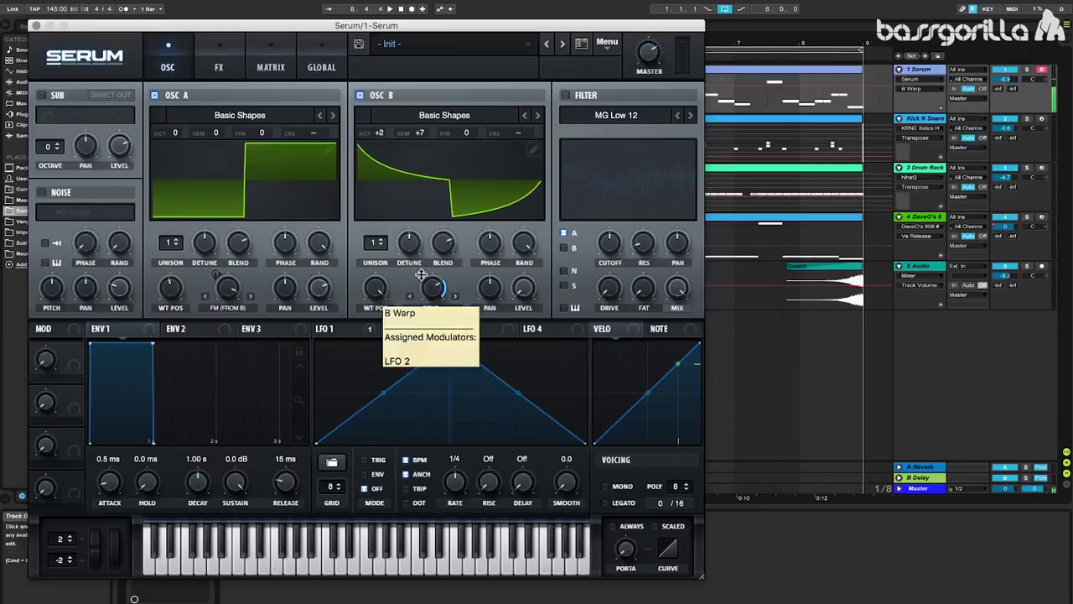
pyautogui.moveTo(421, 274); pyautogui.dragTo(421, 287)
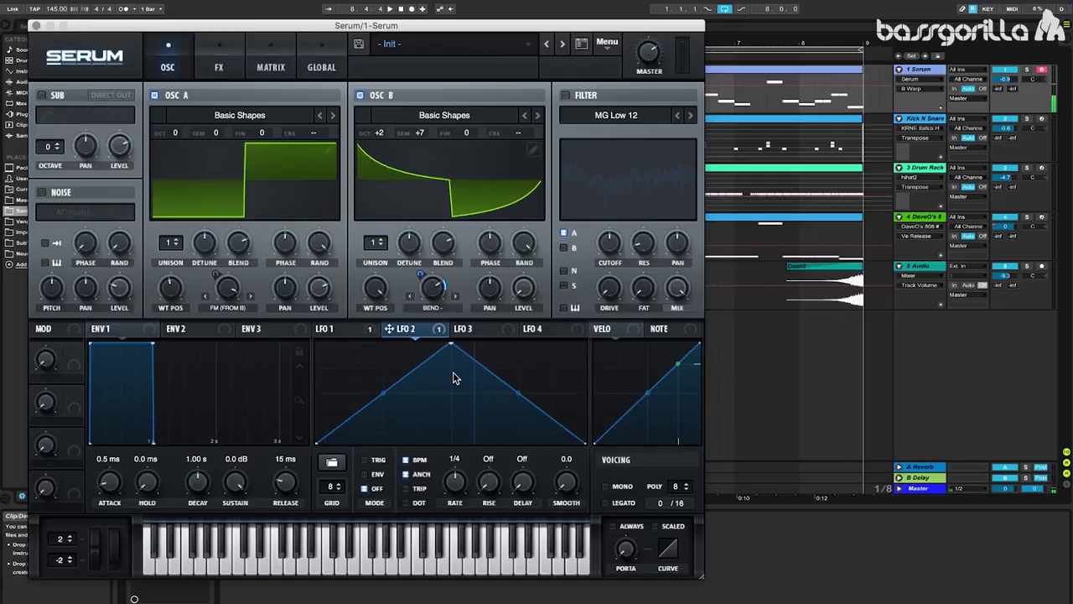
# - Reshape LFO 1 into a steep rise, a plateau and a convex curved drop
pyautogui.click(337, 329)
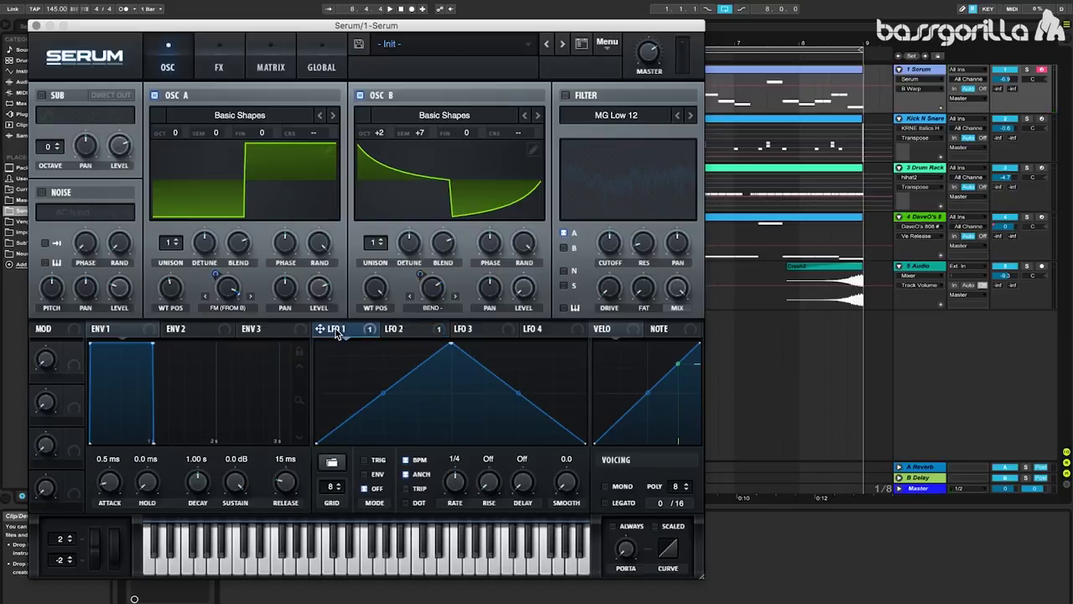
pyautogui.doubleClick(376, 412)
pyautogui.moveTo(376, 412); pyautogui.dragTo(374, 364)
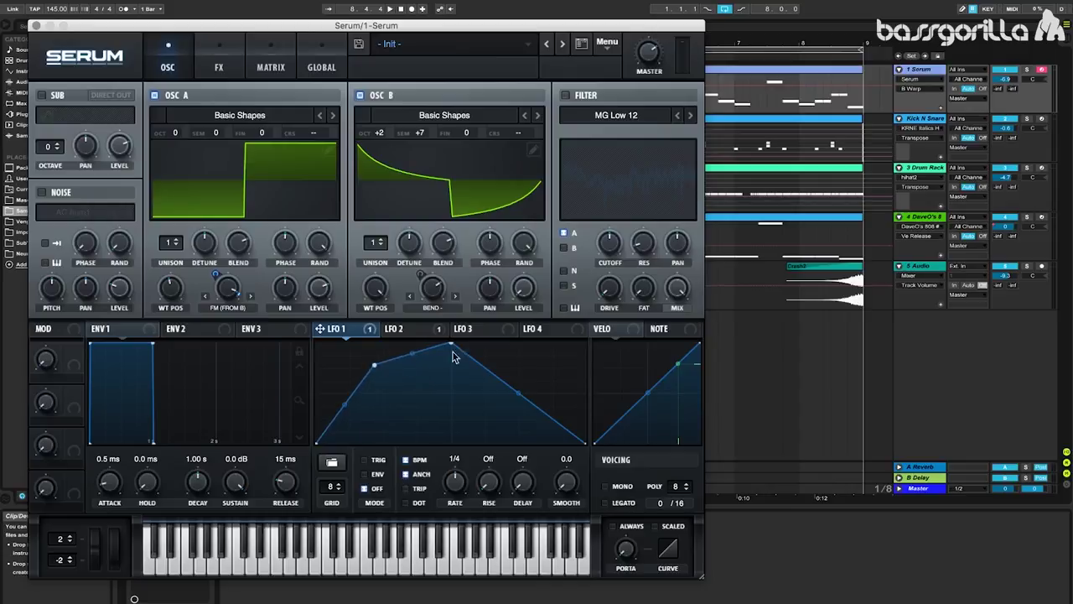
pyautogui.doubleClick(539, 376)
pyautogui.moveTo(539, 377); pyautogui.dragTo(542, 342)
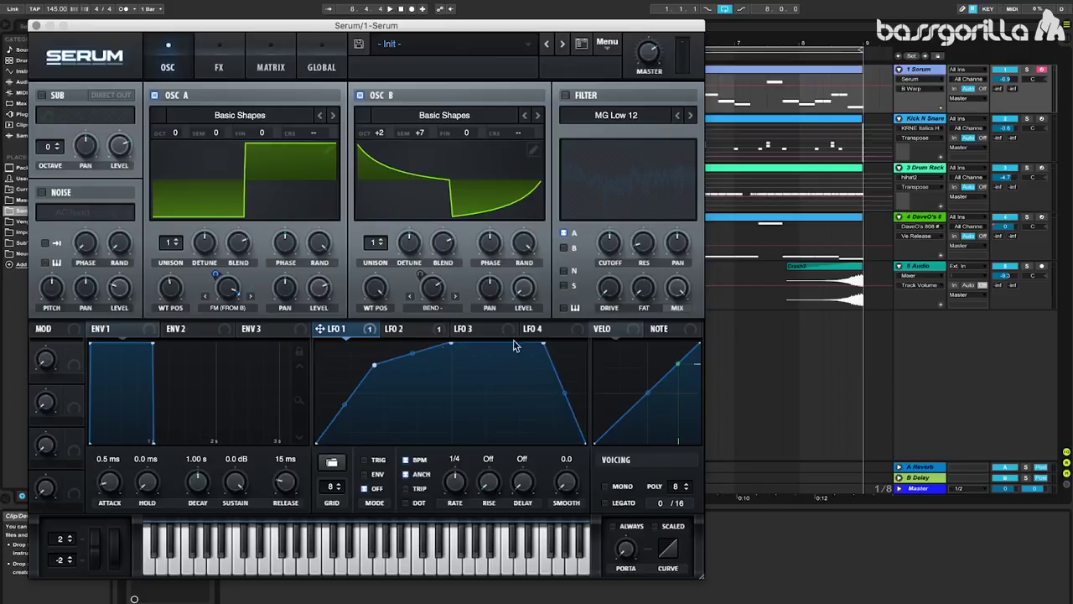
pyautogui.moveTo(451, 343); pyautogui.dragTo(448, 353)
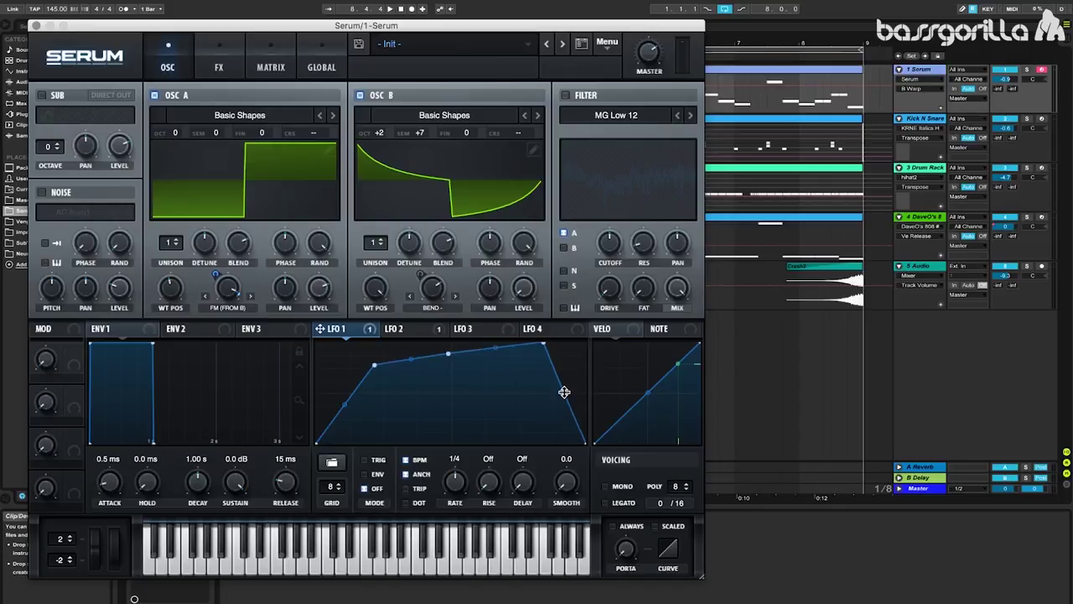
pyautogui.moveTo(563, 388); pyautogui.dragTo(566, 376)
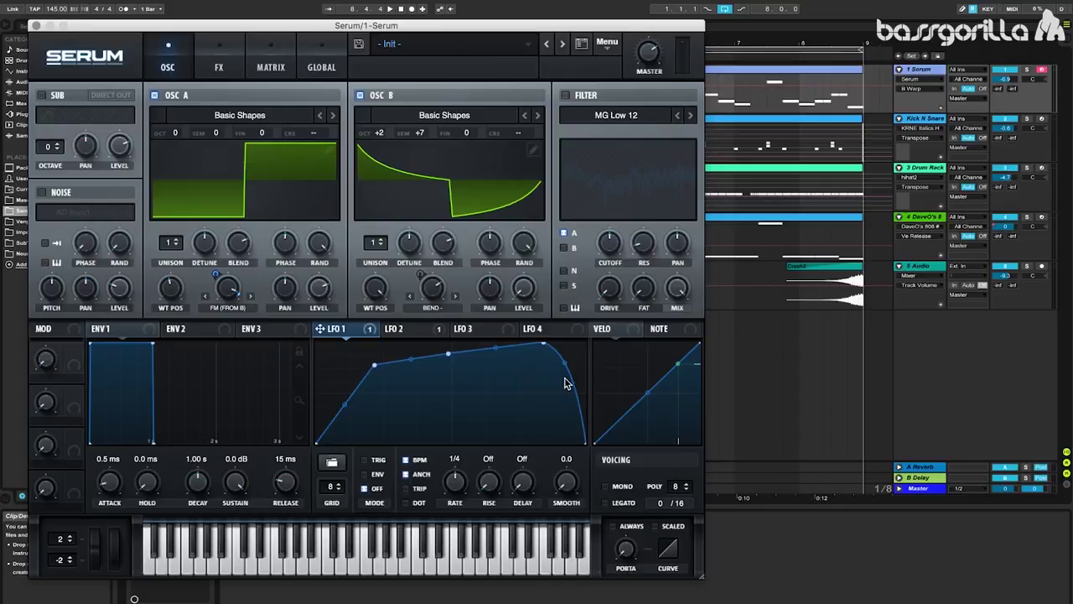
# - Set LFO 1 to 1/16 in envelope mode and route it to oscillator A's level
pyautogui.click(453, 484)
pyautogui.moveTo(453, 484); pyautogui.dragTo(455, 465)
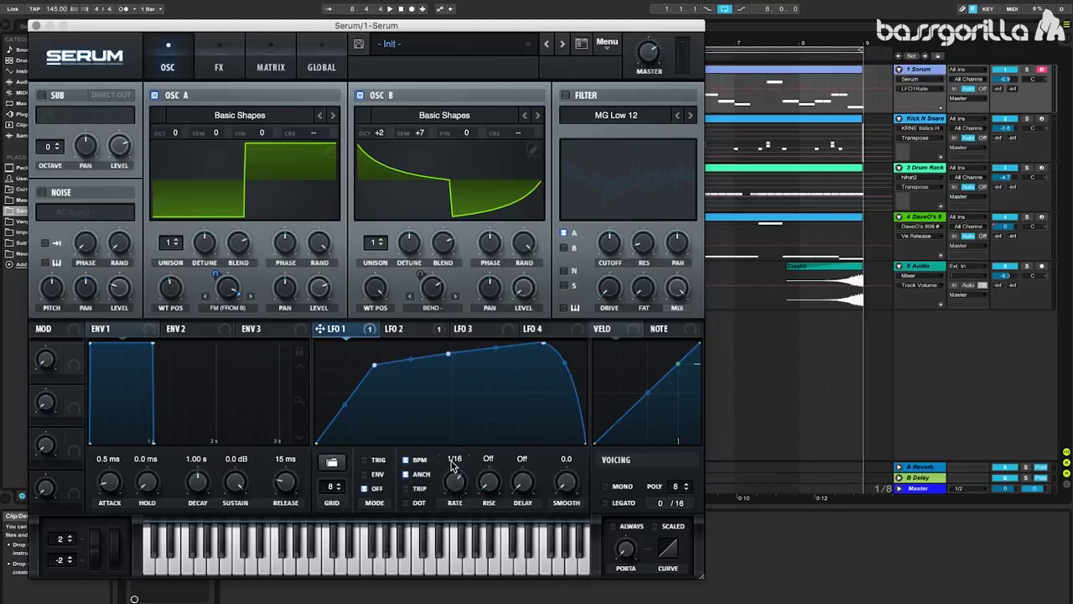
pyautogui.click(377, 475)
pyautogui.click(320, 290)
pyautogui.moveTo(320, 329); pyautogui.dragTo(313, 289)
pyautogui.moveTo(313, 289)
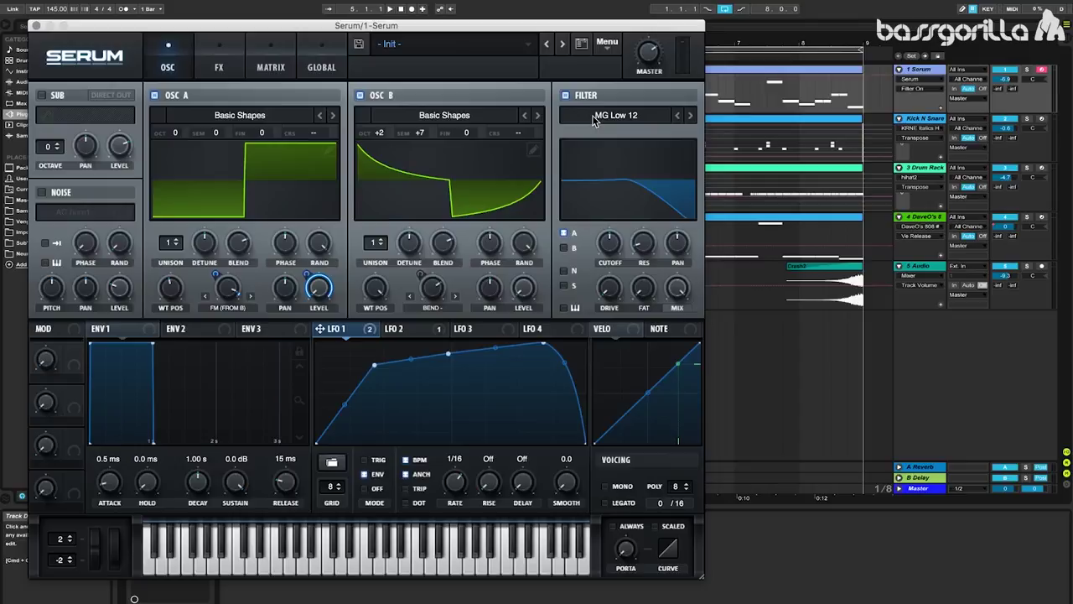
# - Change the filter type from MG Low 12 to Misc > Reverb, then switch the filter off
pyautogui.click(594, 118)
pyautogui.moveTo(597, 174)
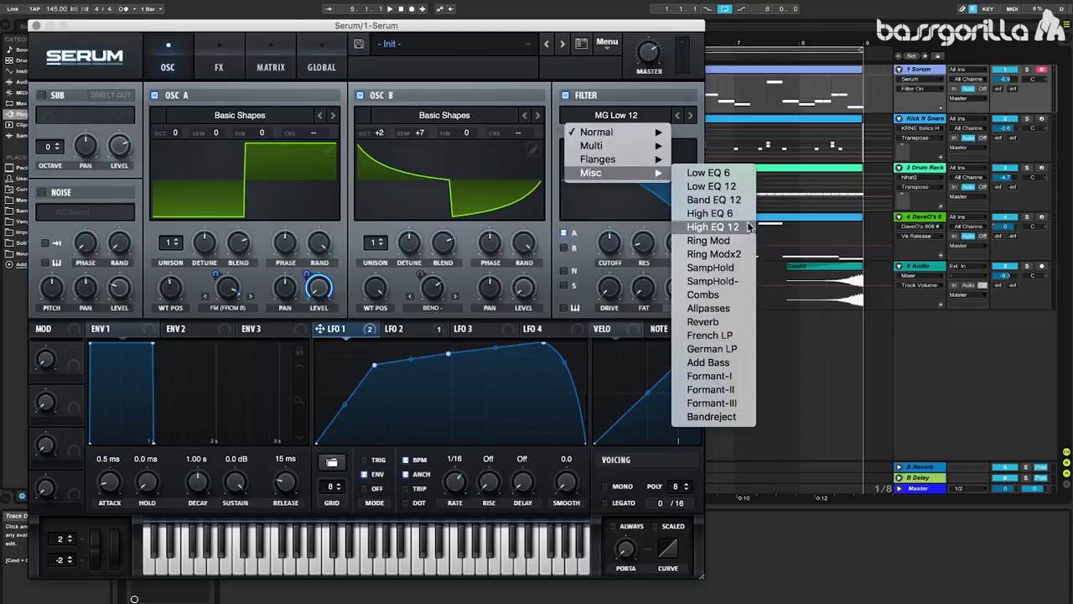
pyautogui.click(718, 323)
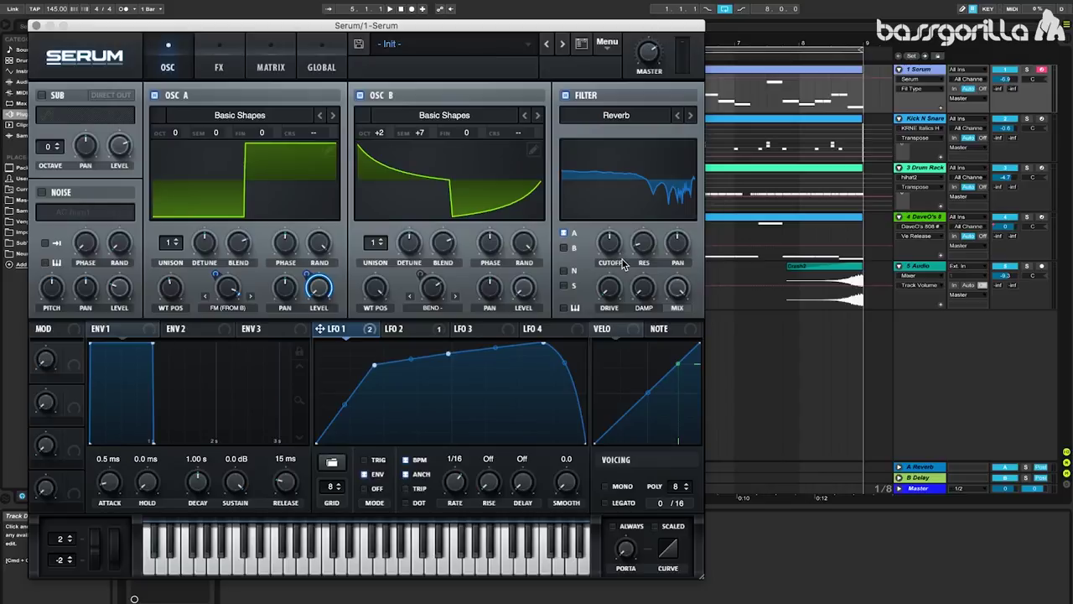
pyautogui.click(568, 95)
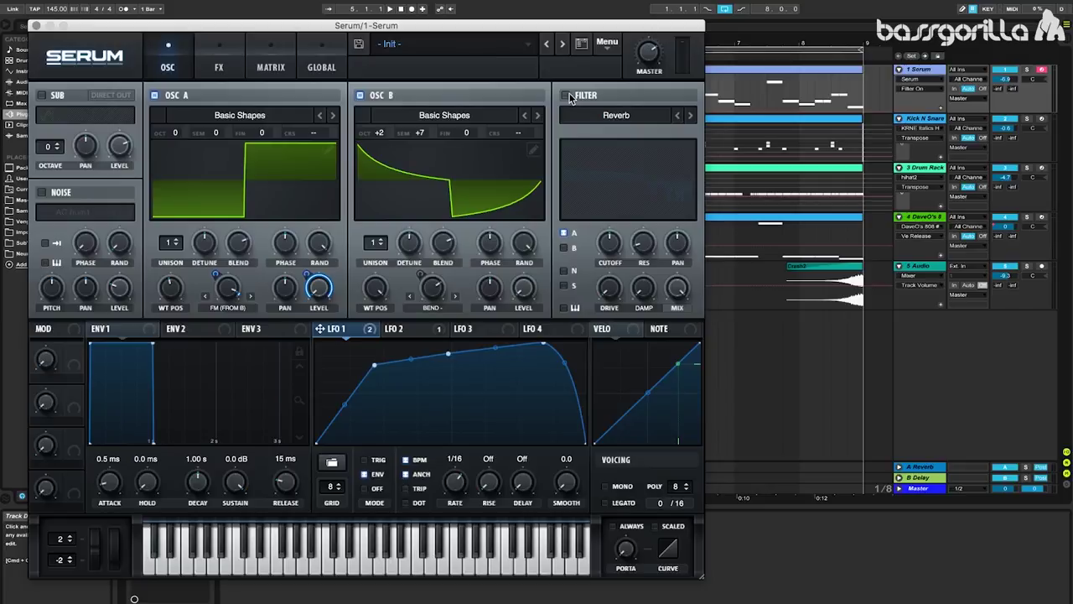
# - Turn the Reverb filter on with cutoff at 53 Hz and resonance at 15%
pyautogui.click(567, 96)
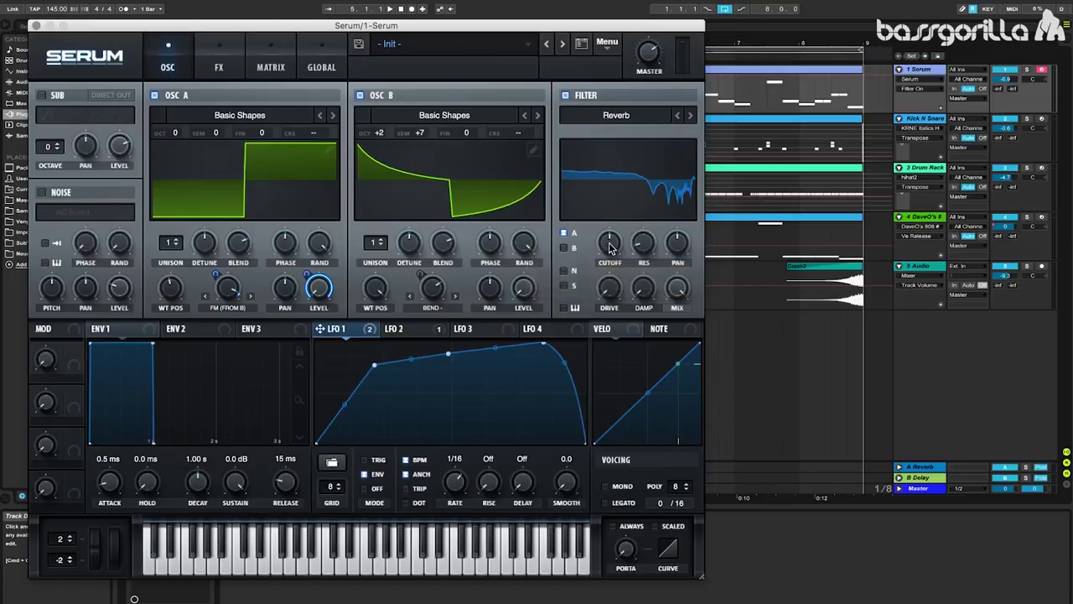
pyautogui.moveTo(613, 246); pyautogui.dragTo(608, 306)
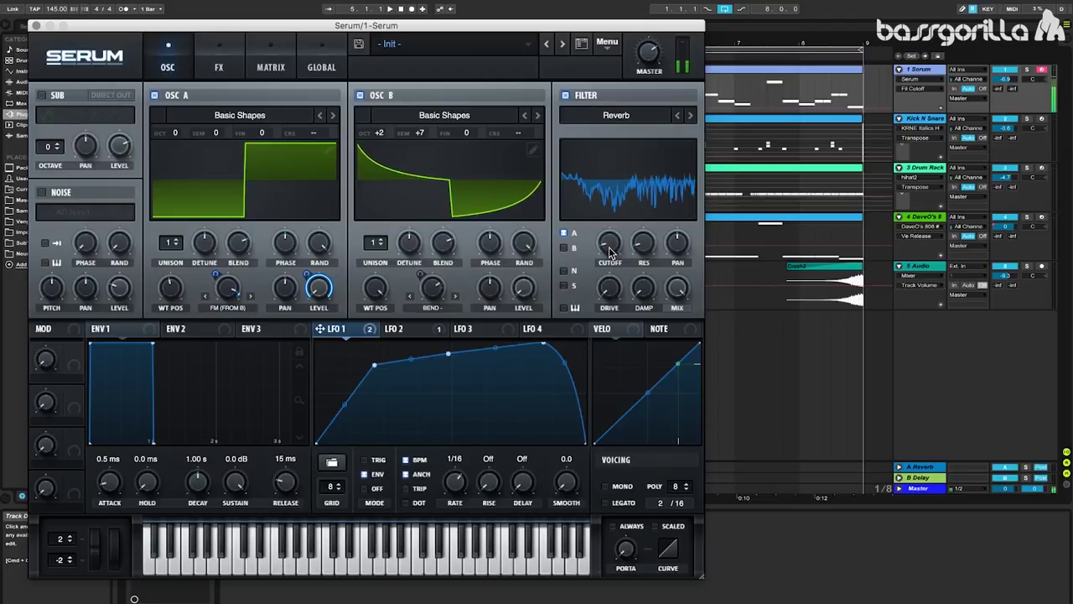
pyautogui.click(644, 244)
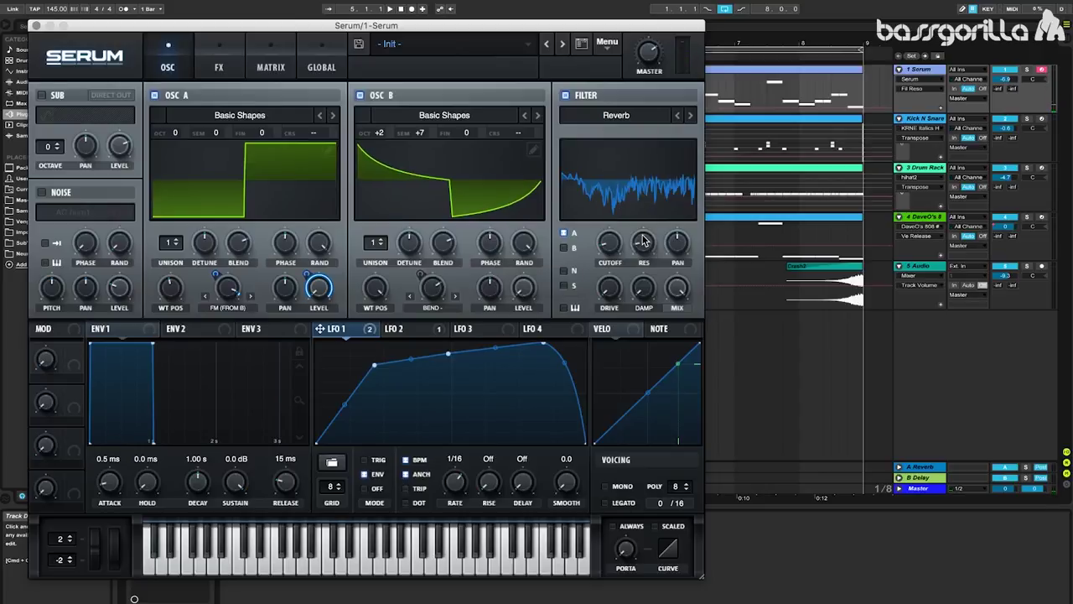
pyautogui.moveTo(644, 243); pyautogui.dragTo(650, 193)
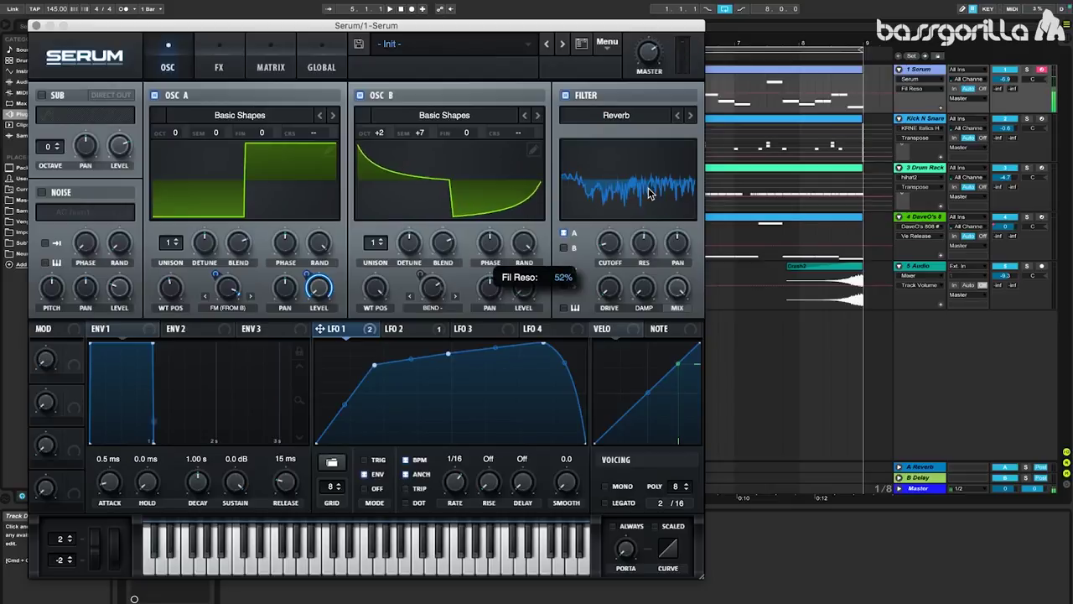
pyautogui.moveTo(648, 237); pyautogui.dragTo(644, 303)
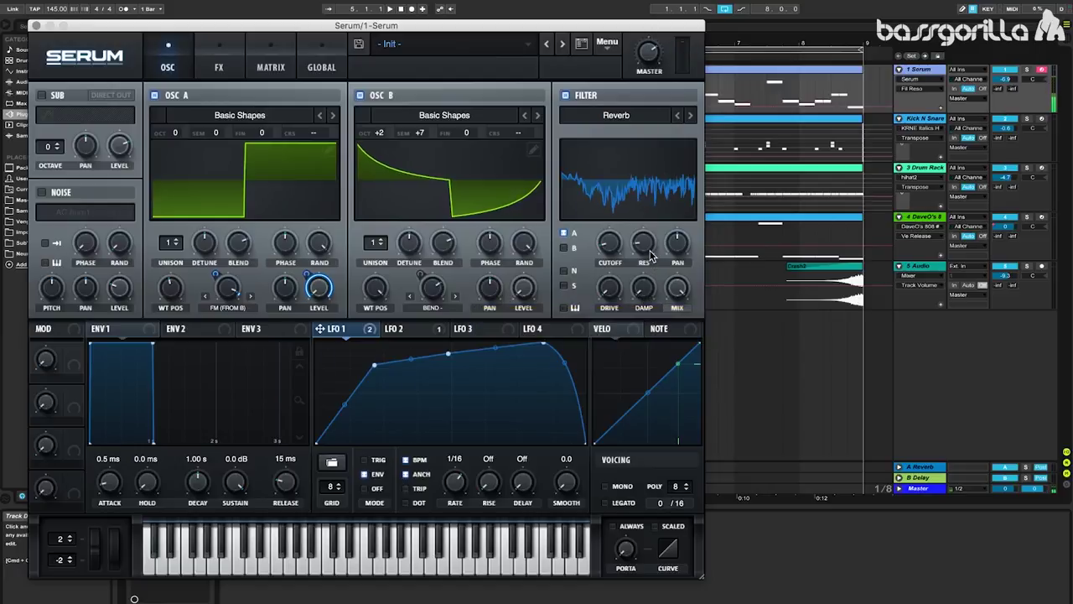
pyautogui.moveTo(644, 248)
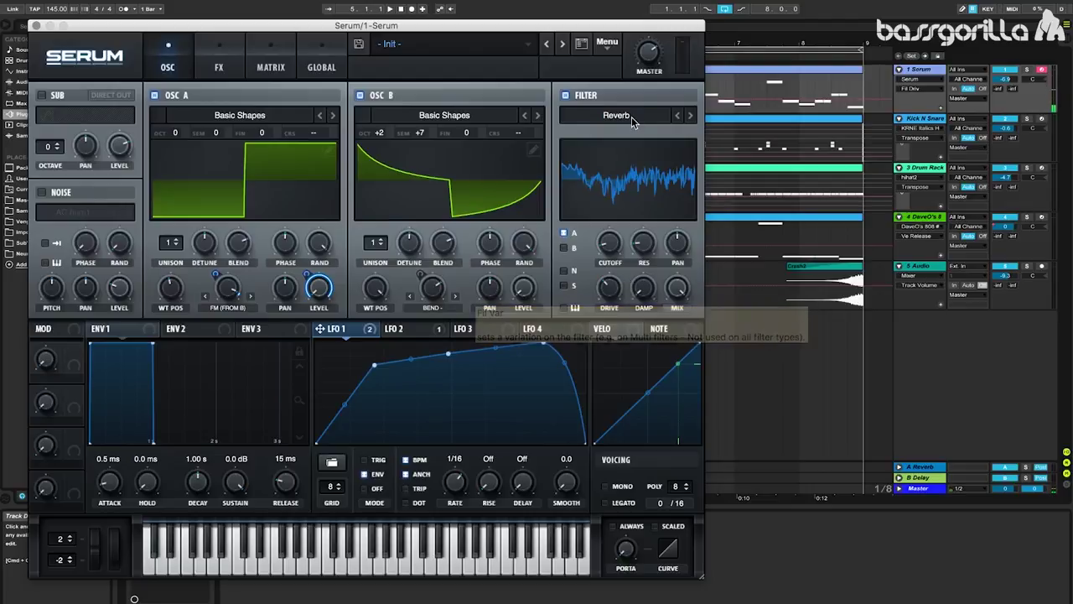
# - Lower Serum's master volume to 49% and set the filter drive to 38%
pyautogui.moveTo(649, 54)
pyautogui.moveTo(649, 60); pyautogui.dragTo(647, 77)
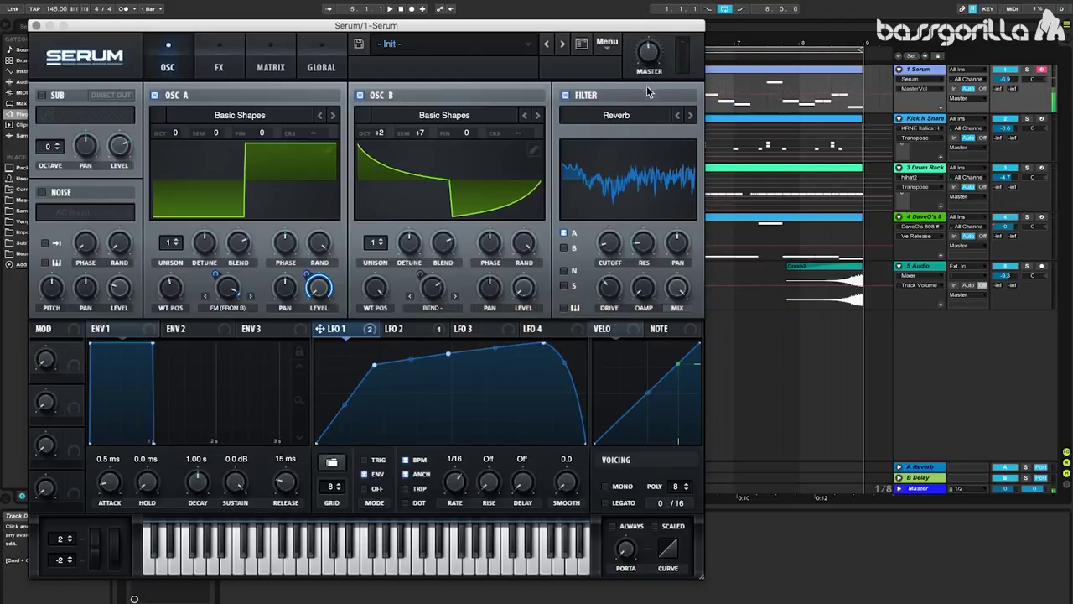
pyautogui.click(611, 288)
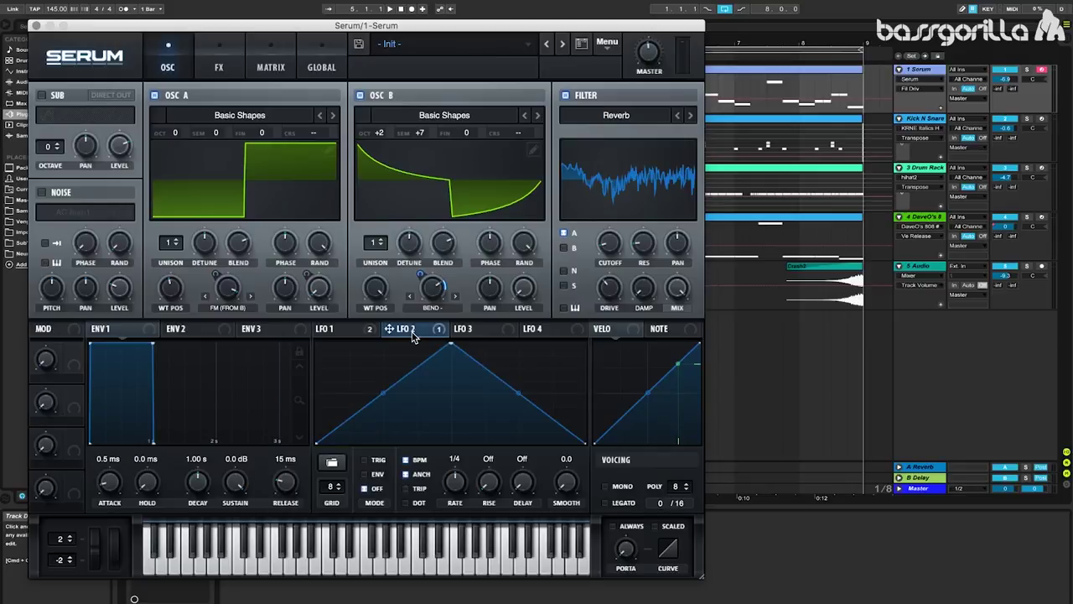
# - Switch LFO 2 to ENV mode and raise its rate from 1/4 to 1/8
pyautogui.click(375, 475)
pyautogui.click(454, 489)
pyautogui.moveTo(454, 491); pyautogui.dragTo(454, 476)
# - Enable Serum's Hyper/Dimension effect and lower the Hyper mix to about 36%
pyautogui.click(231, 64)
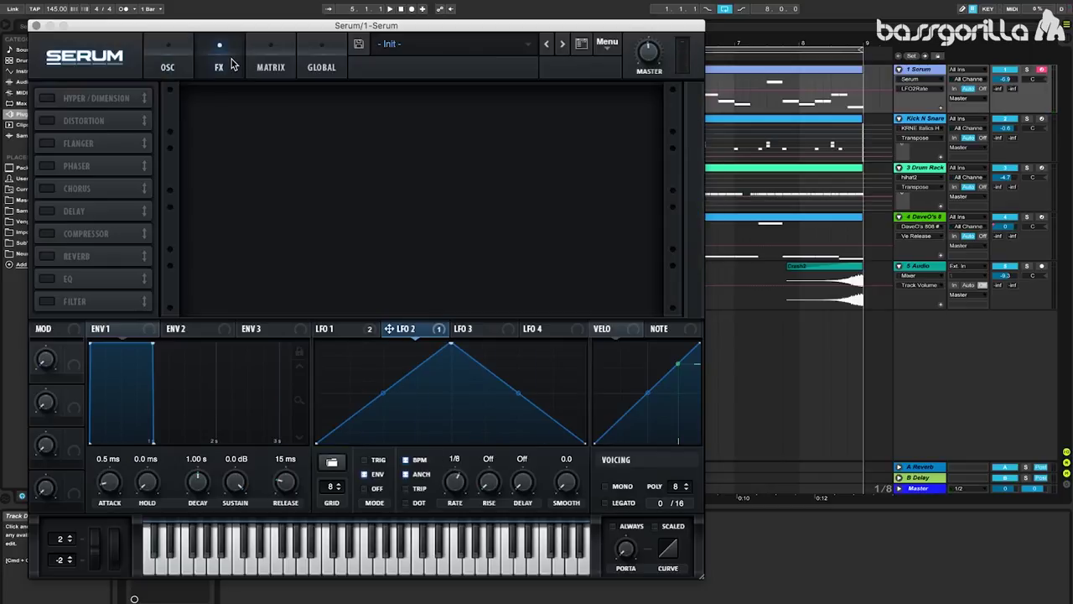
pyautogui.click(48, 99)
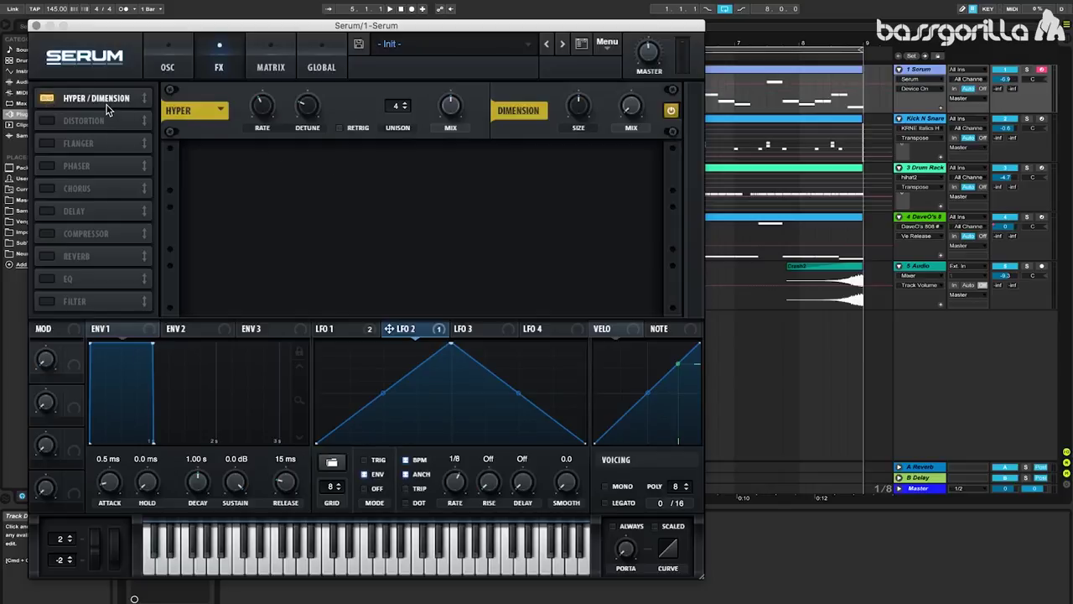
pyautogui.click(451, 106)
pyautogui.moveTo(450, 106); pyautogui.dragTo(449, 130)
pyautogui.moveTo(451, 111)
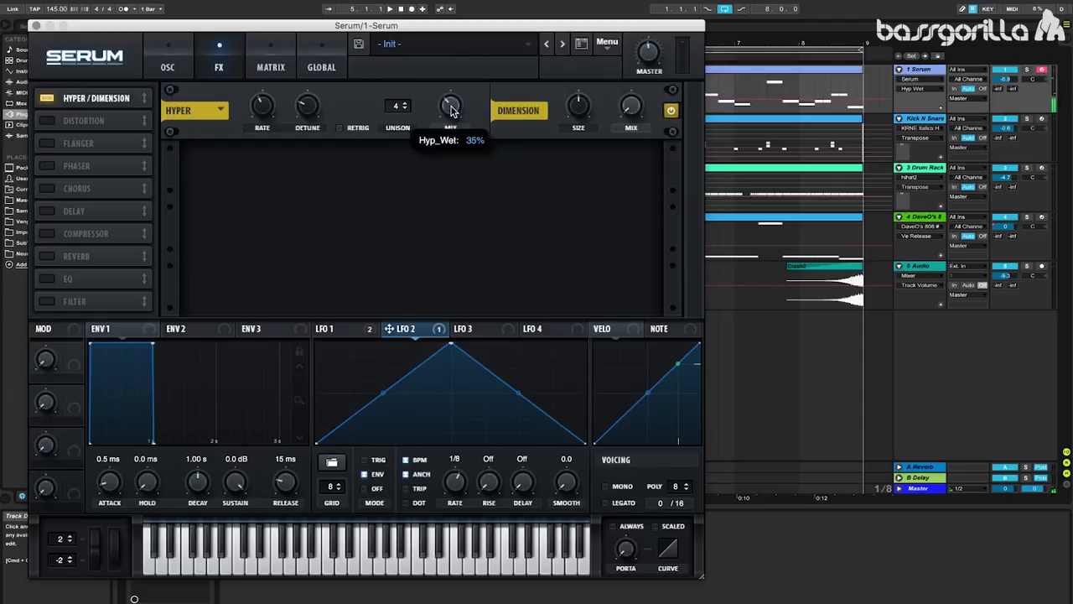
pyautogui.scroll(1, 451, 106)
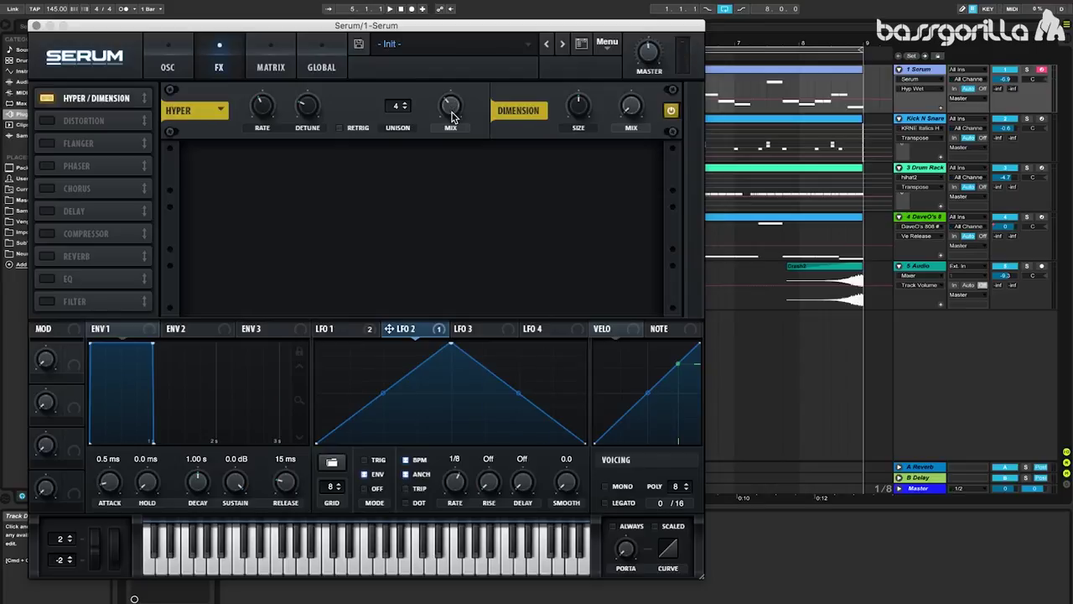
# - Raise the Dimension mix to about 38% and shrink the Dimension size to around 21%
pyautogui.click(636, 105)
pyautogui.moveTo(636, 105); pyautogui.dragTo(641, 52)
pyautogui.moveTo(578, 106)
pyautogui.moveTo(578, 106); pyautogui.dragTo(571, 168)
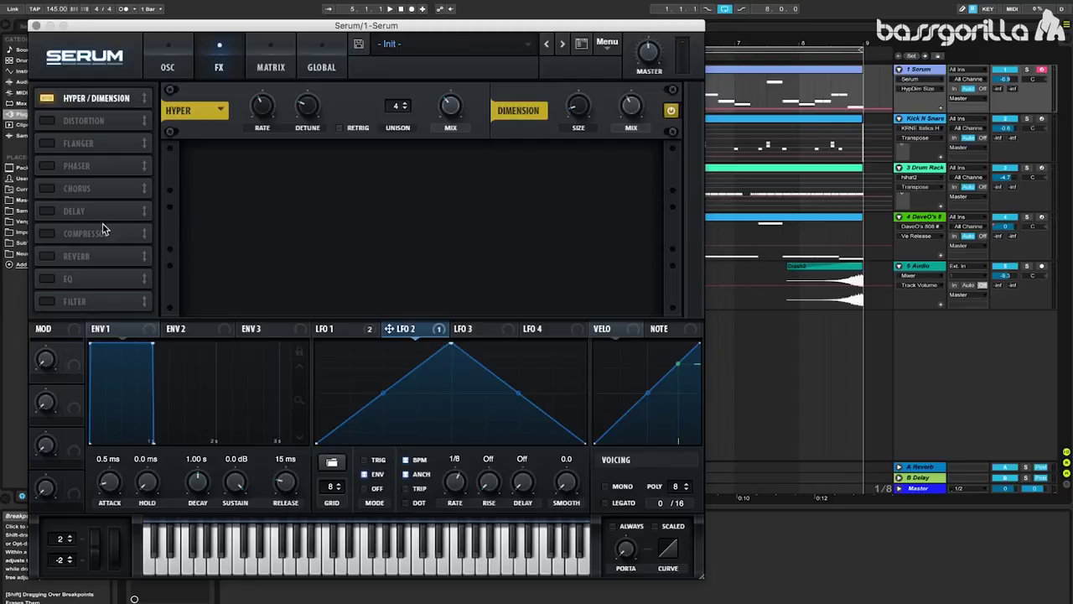
# - Enable Serum's Compressor in multiband mode and boost its gain
pyautogui.click(47, 233)
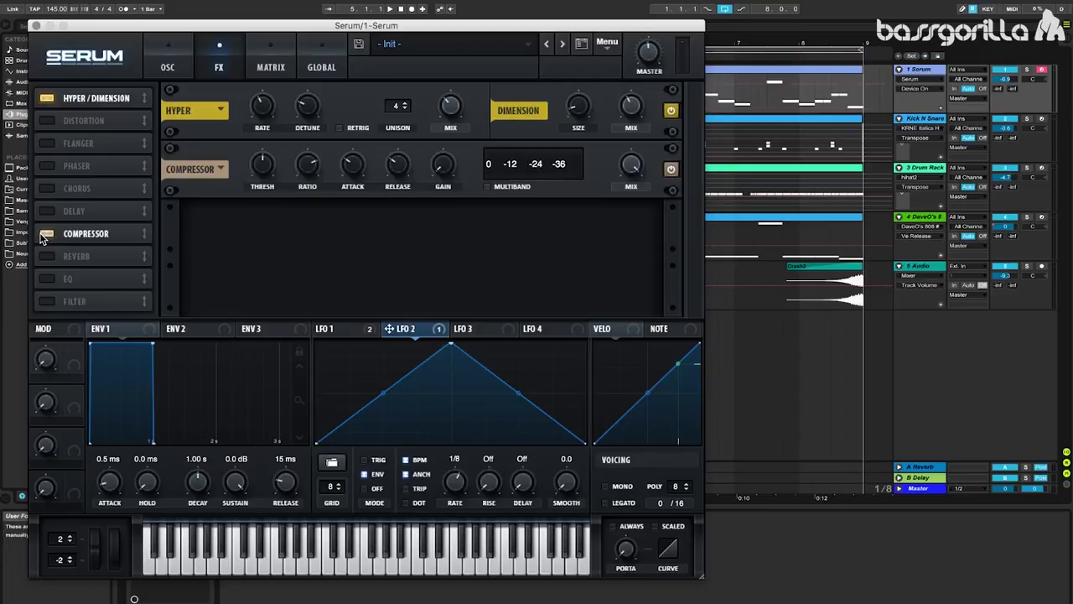
pyautogui.click(502, 189)
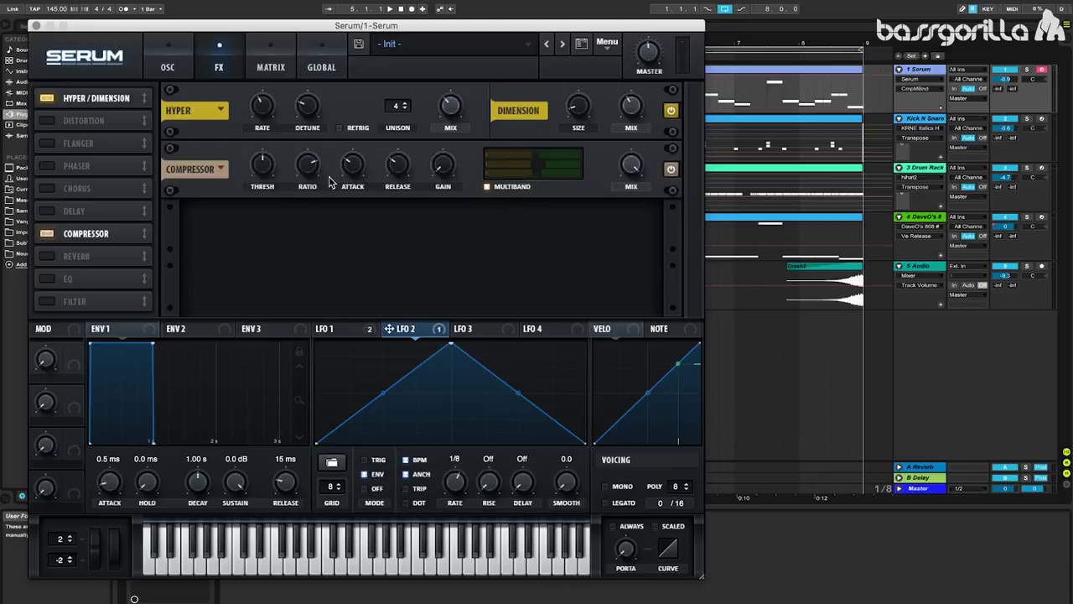
pyautogui.moveTo(443, 166); pyautogui.dragTo(447, 140)
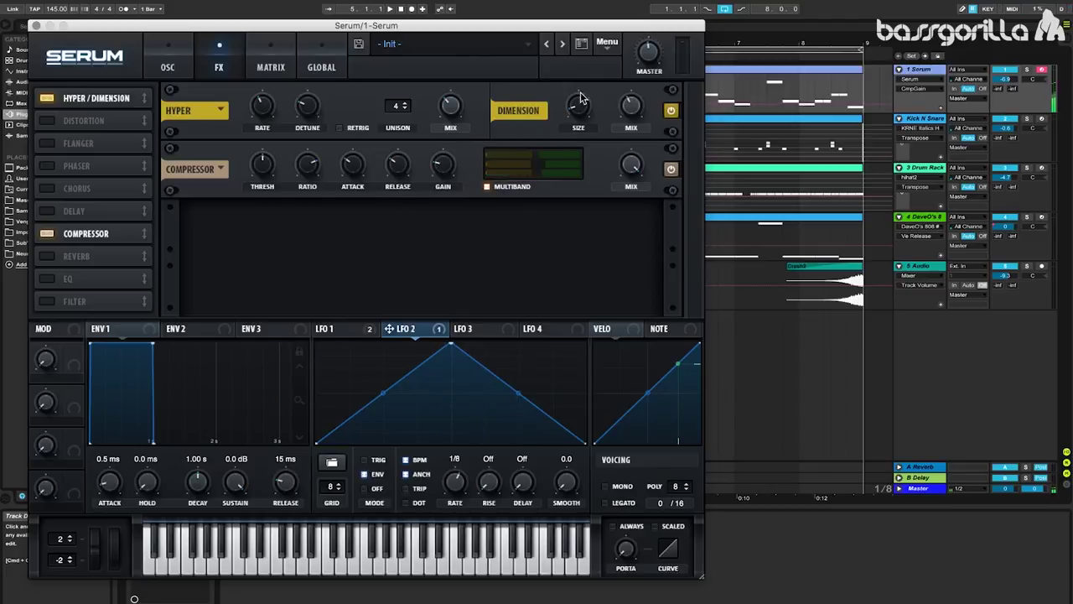
# - Raise Serum's master volume from 51% to 65% and settle compressor gain near 7.1 dB
pyautogui.click(652, 49)
pyautogui.moveTo(652, 45); pyautogui.dragTo(661, 24)
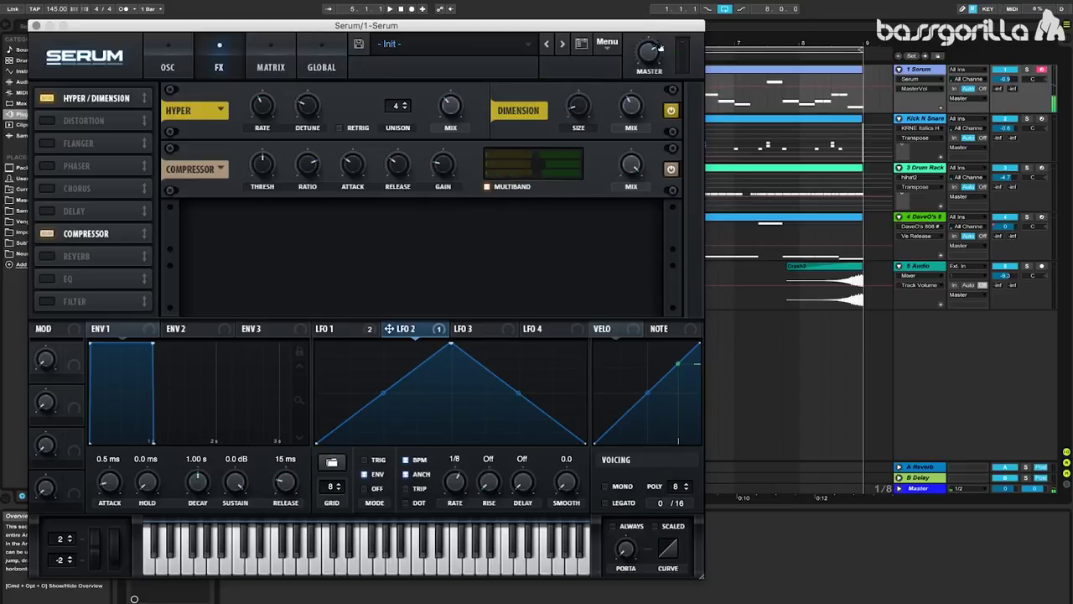
pyautogui.moveTo(442, 165); pyautogui.dragTo(439, 165)
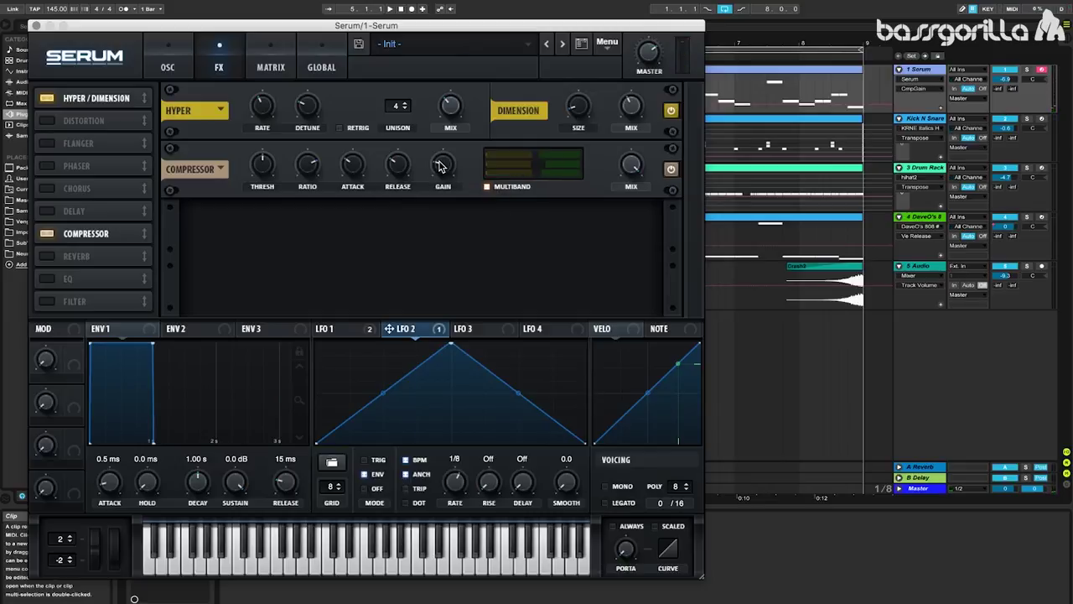
pyautogui.moveTo(441, 165)
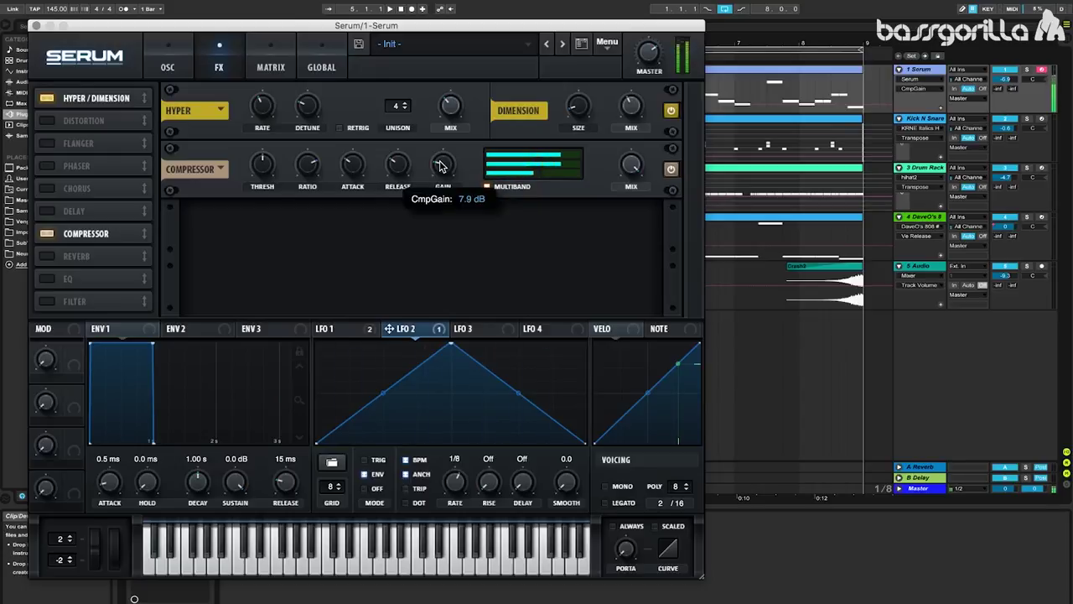
pyautogui.scroll(-2, 440, 165)
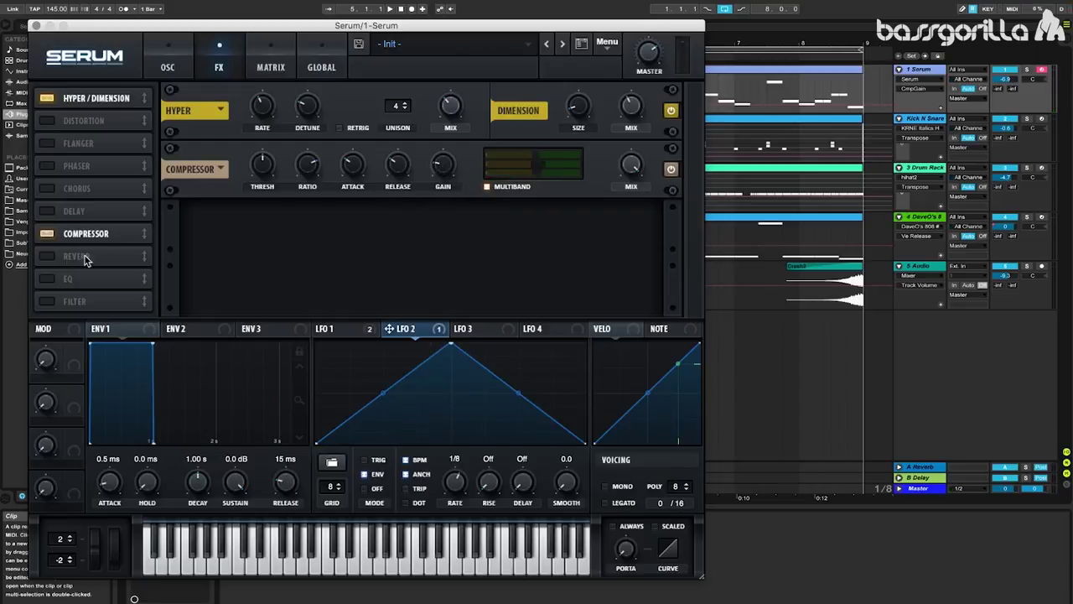
# - Enable Serum's Reverb after the compressor with its mix at about 19%
pyautogui.click(47, 256)
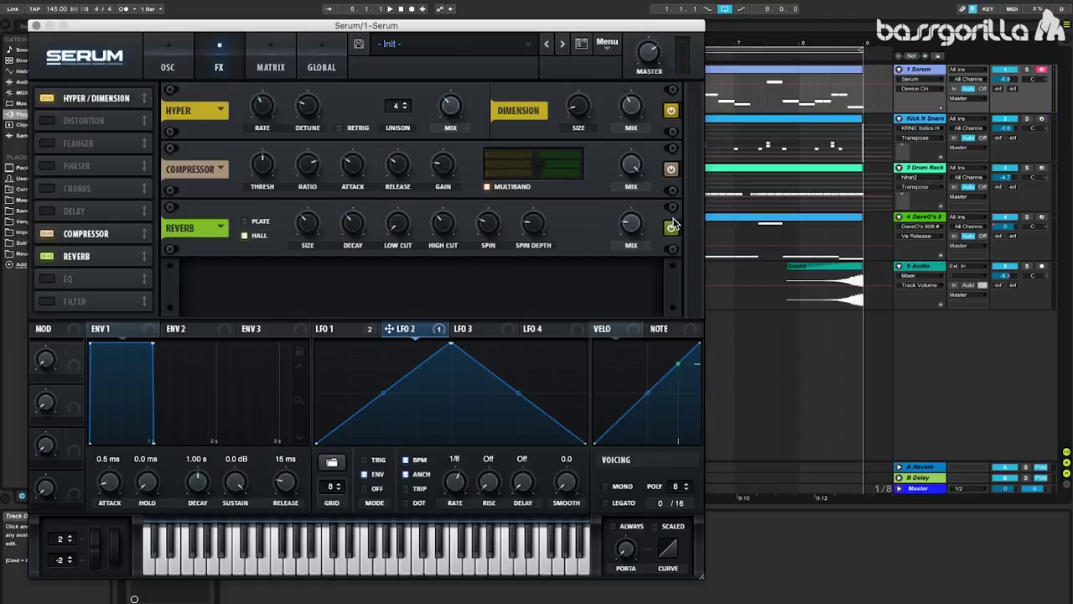
pyautogui.moveTo(632, 228); pyautogui.dragTo(634, 232)
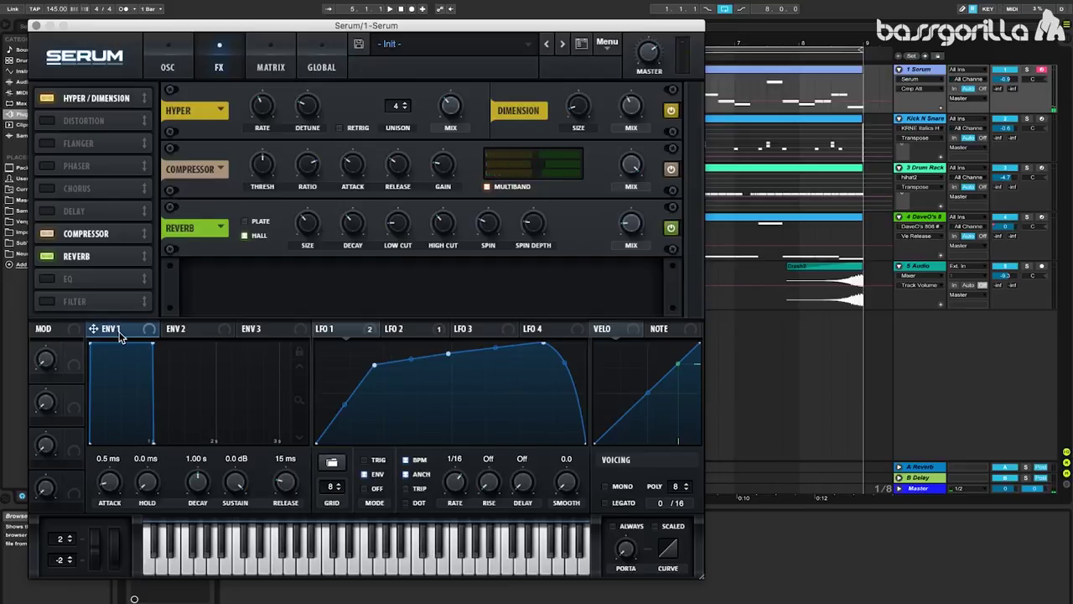
# - Drop ENV 1 sustain to minimum, bow the decay curve outward, and set decay to 431 ms
pyautogui.moveTo(234, 481); pyautogui.dragTo(238, 591)
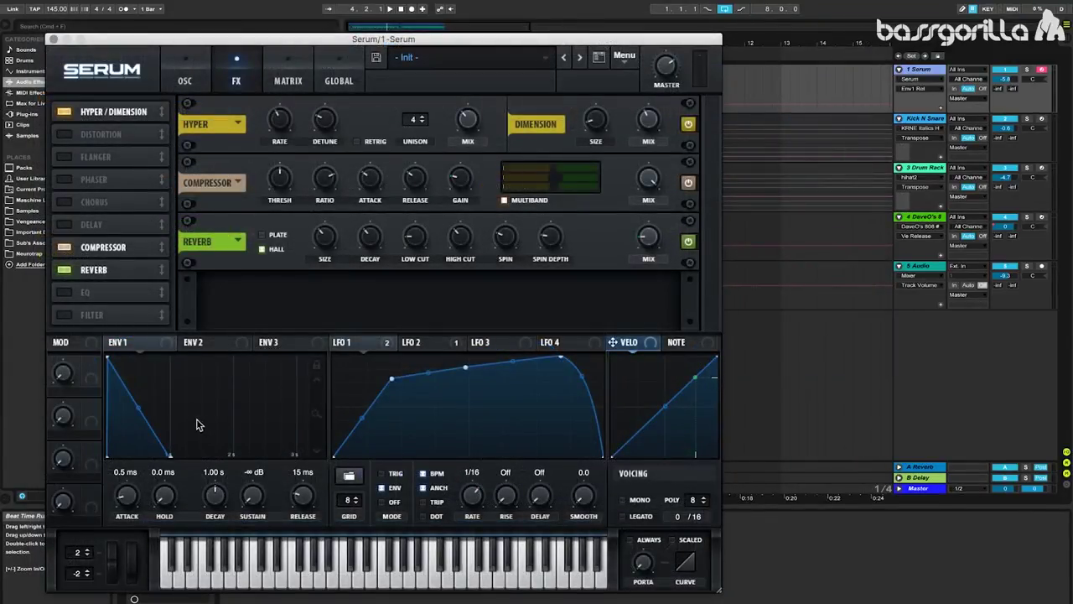
pyautogui.click(139, 406)
pyautogui.moveTo(139, 406); pyautogui.dragTo(141, 379)
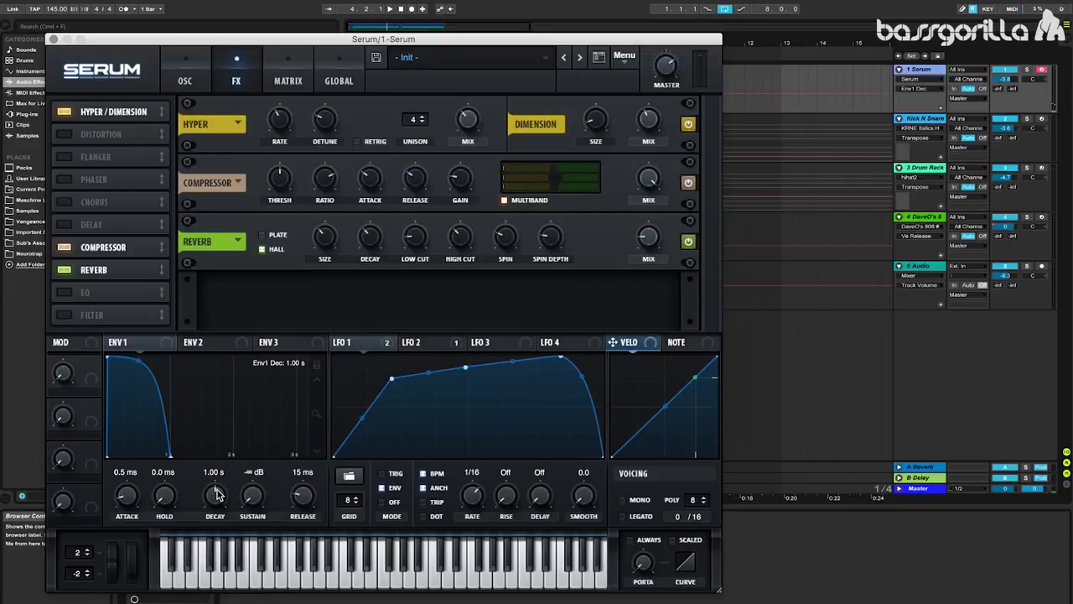
pyautogui.moveTo(216, 493); pyautogui.dragTo(215, 506)
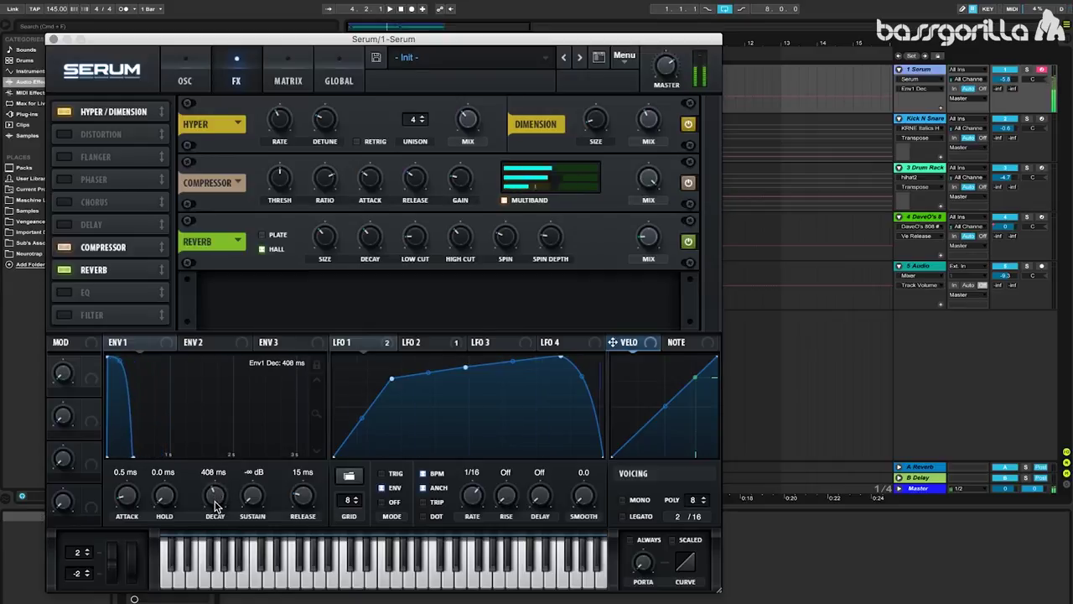
pyautogui.moveTo(216, 504); pyautogui.dragTo(218, 501)
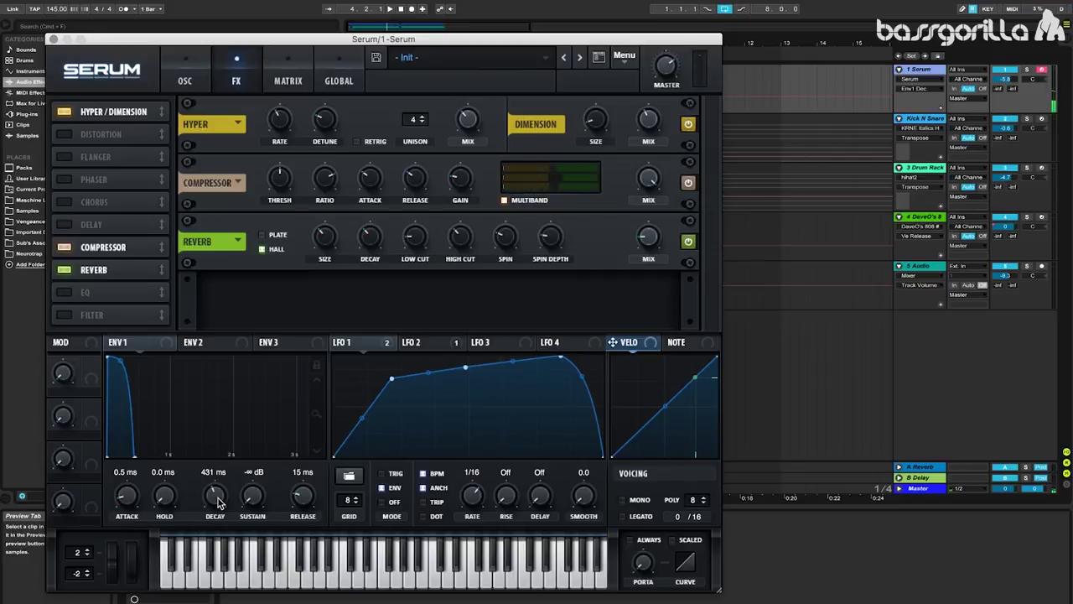
# - Play the pluck while lowering Serum's master volume from 70% to 63%, then stop playback
pyautogui.press('space')
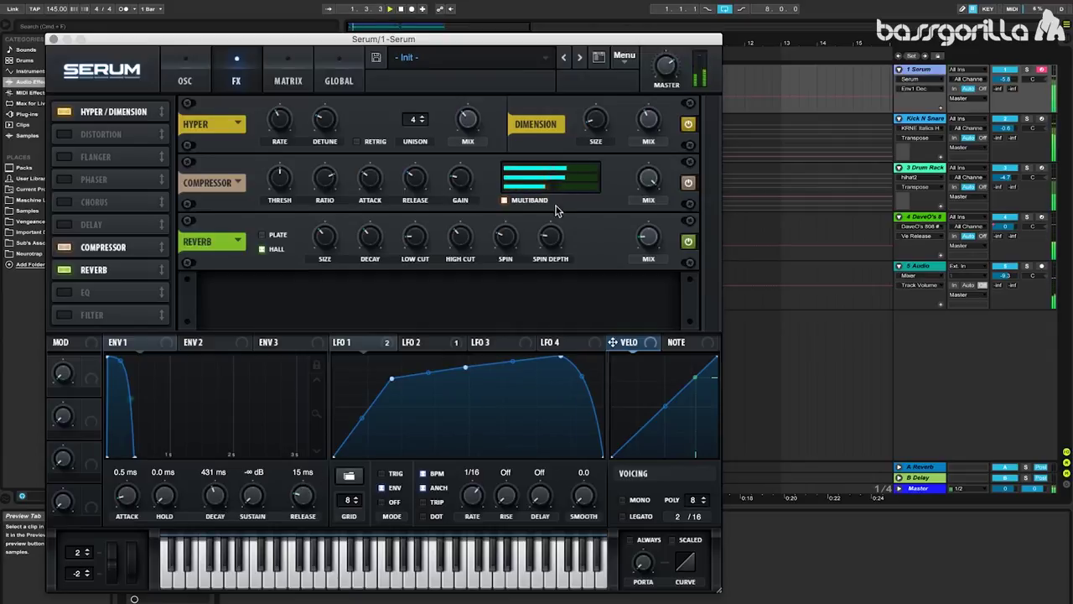
pyautogui.moveTo(669, 63); pyautogui.dragTo(665, 66)
pyautogui.press('space')
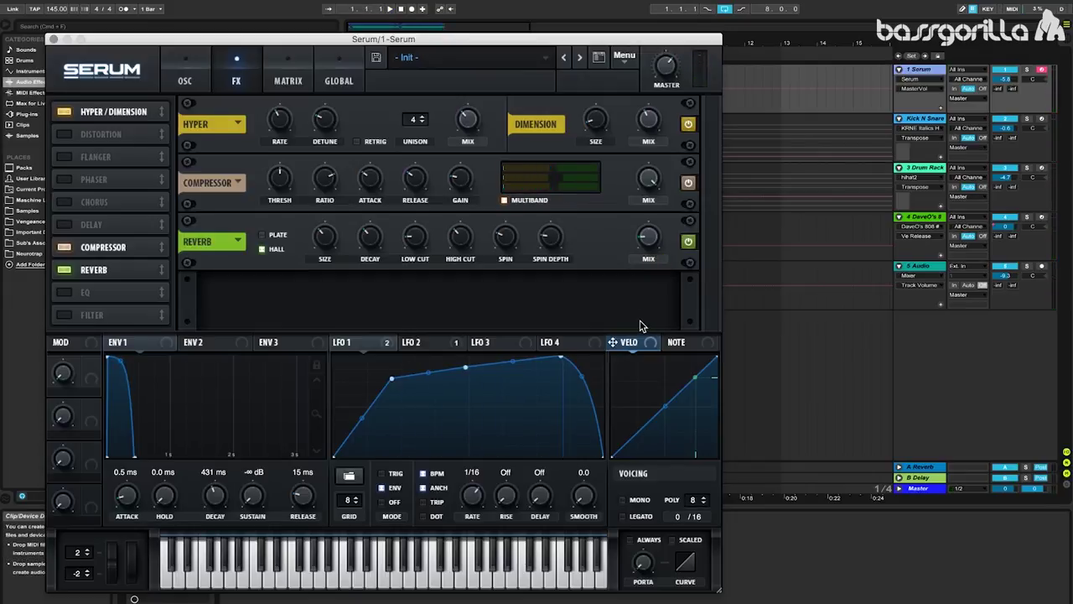